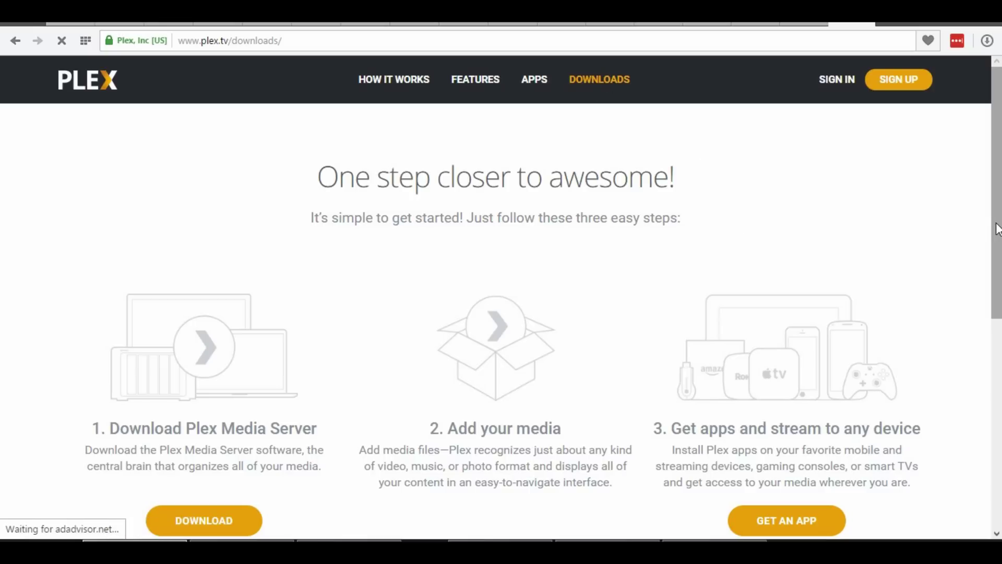
Step: Load plex.tv to reach the Plex home page with the 'Enjoy your media on all your devices' banner
left_click_drag(997, 228, 996, 258)
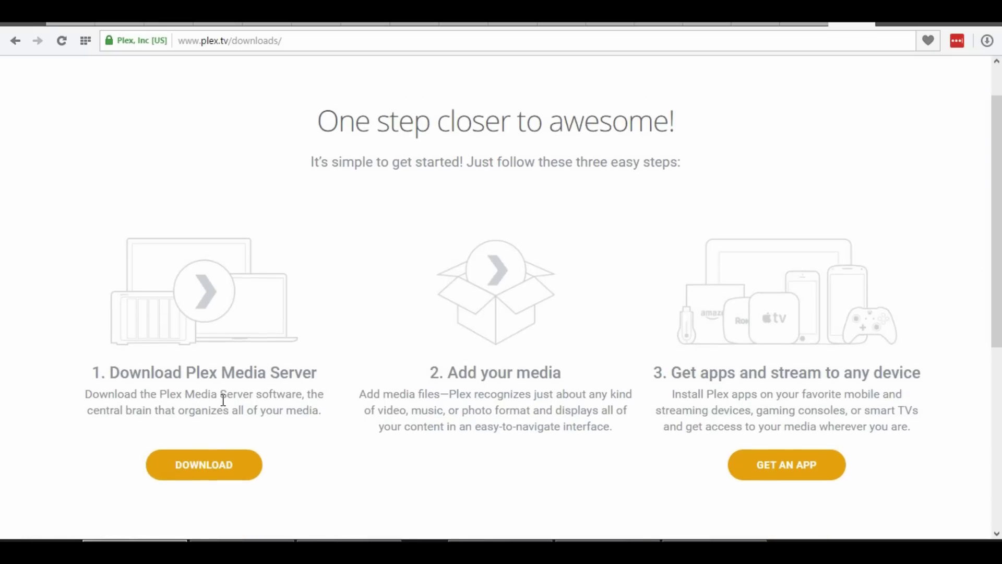
left_click(203, 464)
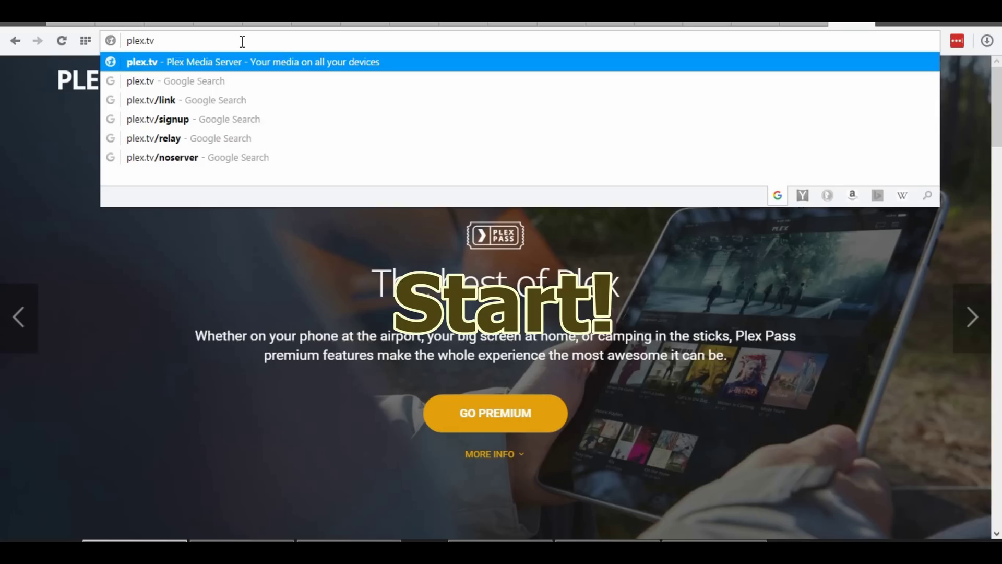
key("Return")
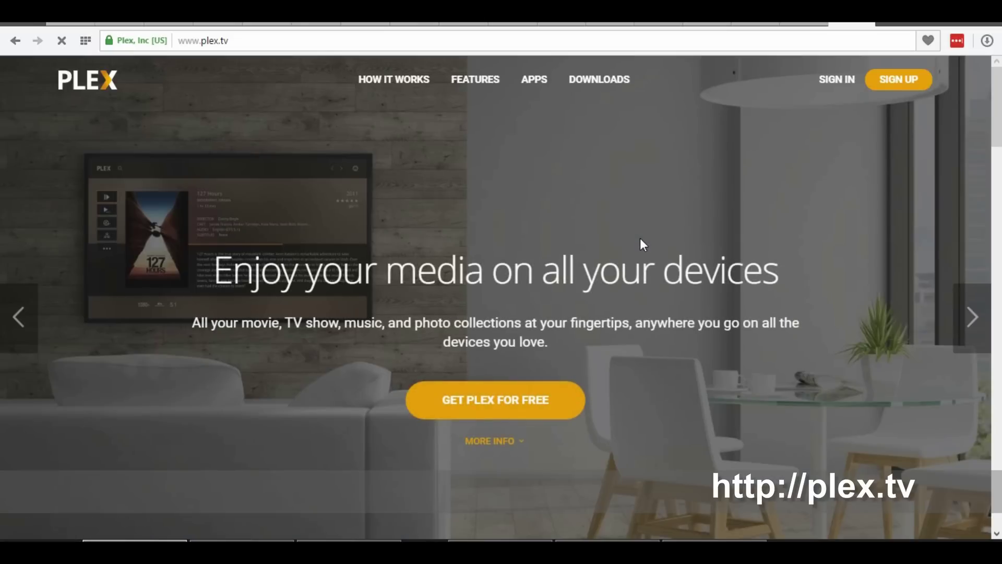
Step: Download and save the Windows installer for Plex Media Server 1.3.2.3112 from the downloads page
left_click(596, 88)
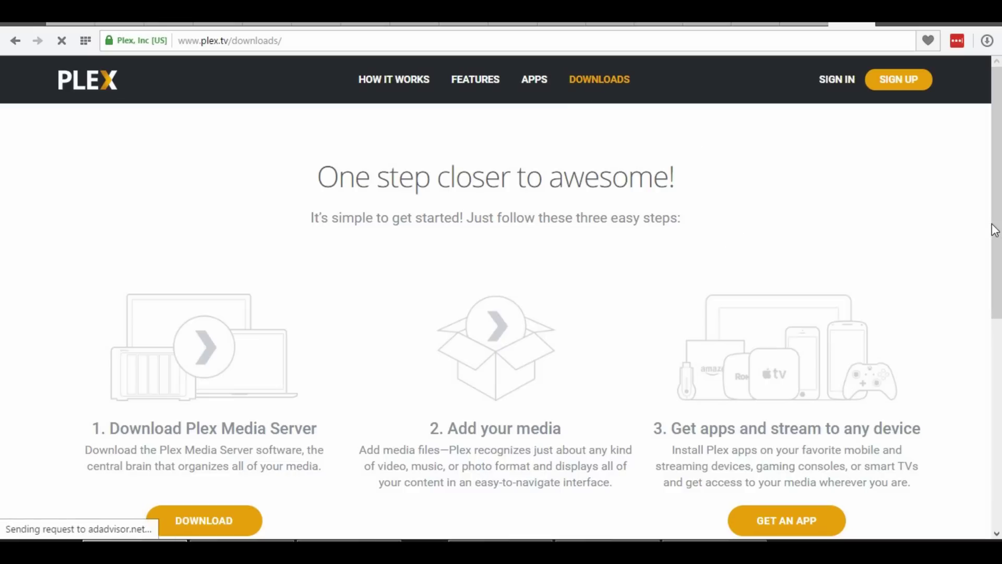
scroll(995, 230, "down", 1)
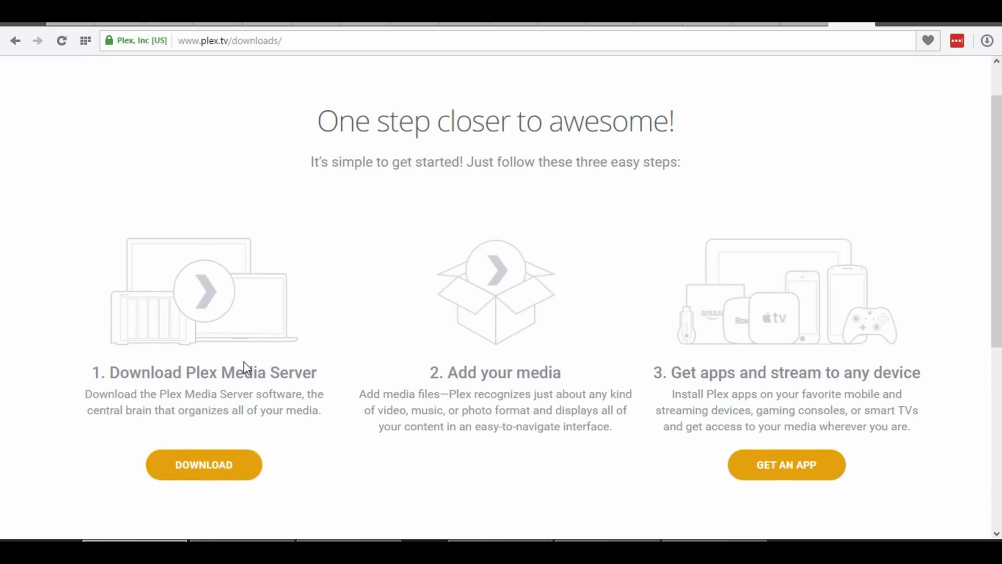
left_click(202, 464)
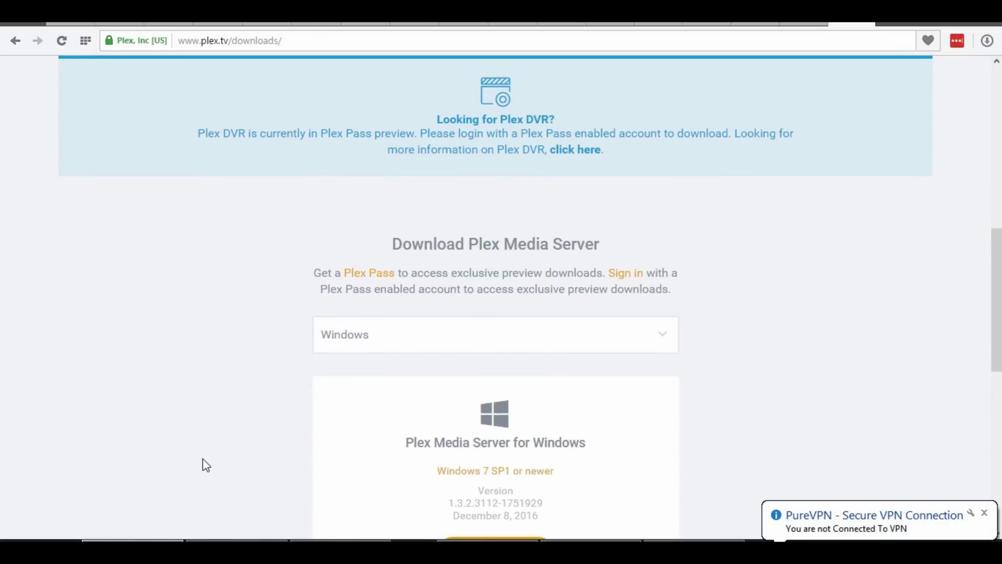
left_click(364, 340)
left_click(365, 344)
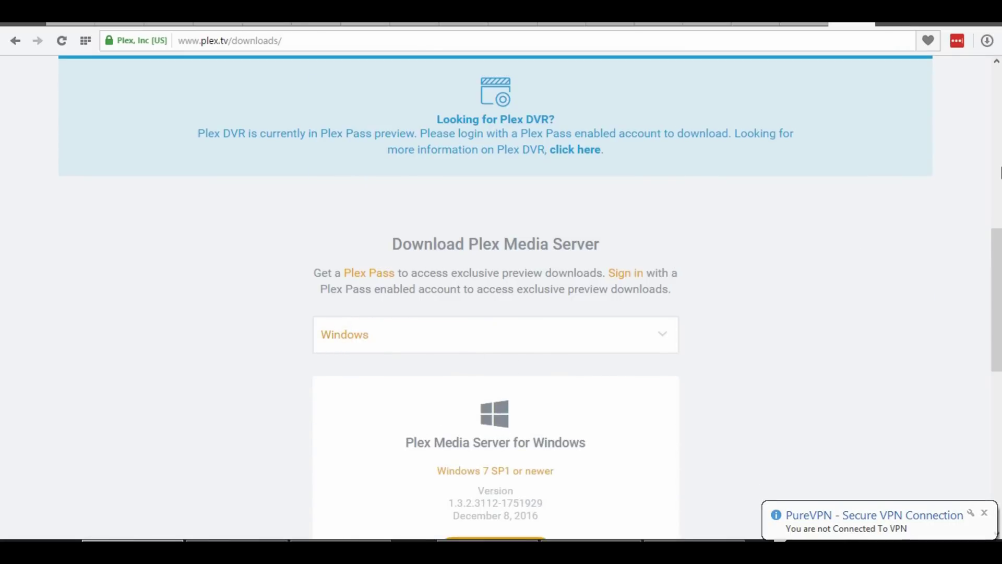
left_click_drag(998, 256, 1000, 320)
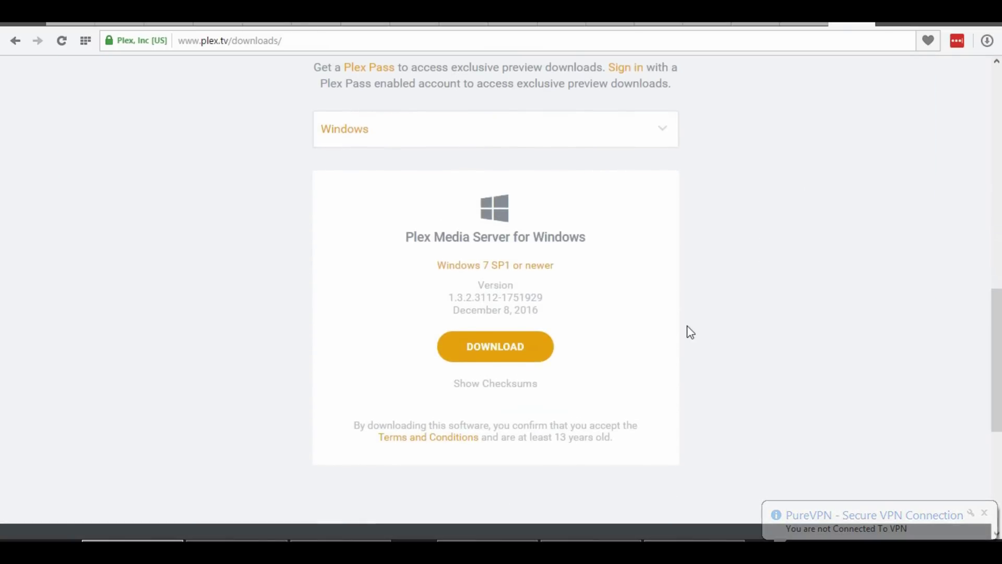
left_click(502, 348)
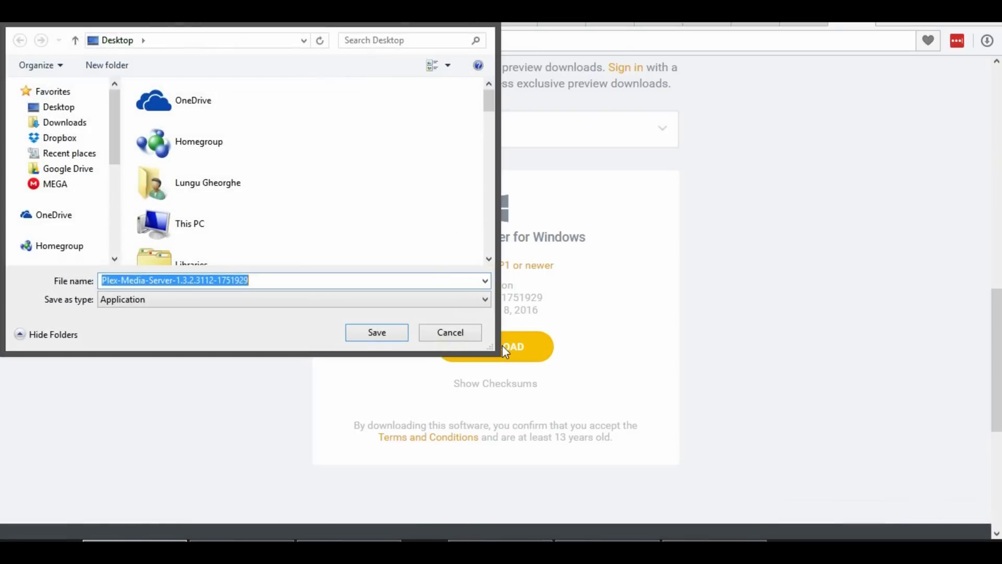
left_click(366, 331)
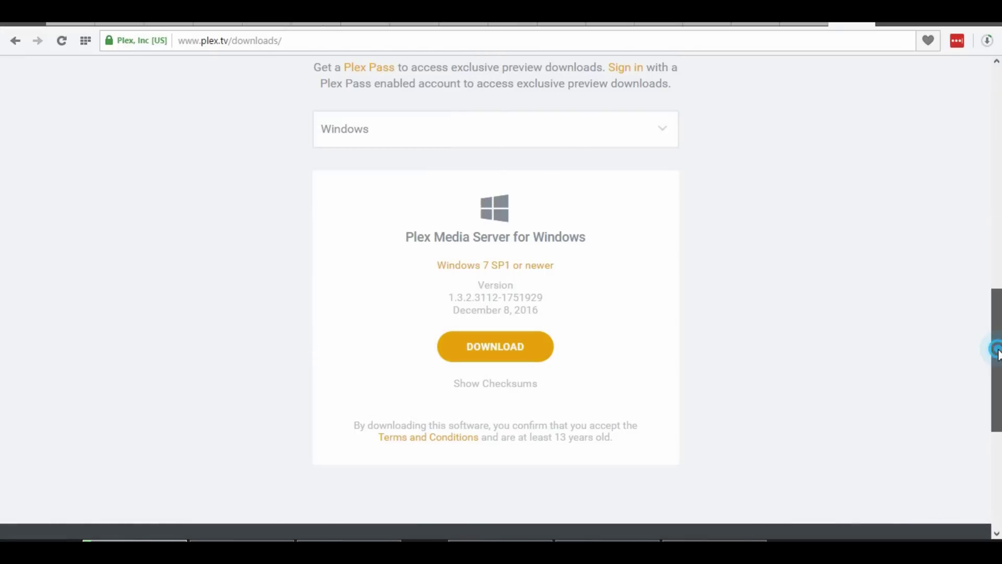
left_click_drag(992, 346, 977, 115)
Step: Sign in to the Plex account from the plex.tv sign-in page
left_click(838, 80)
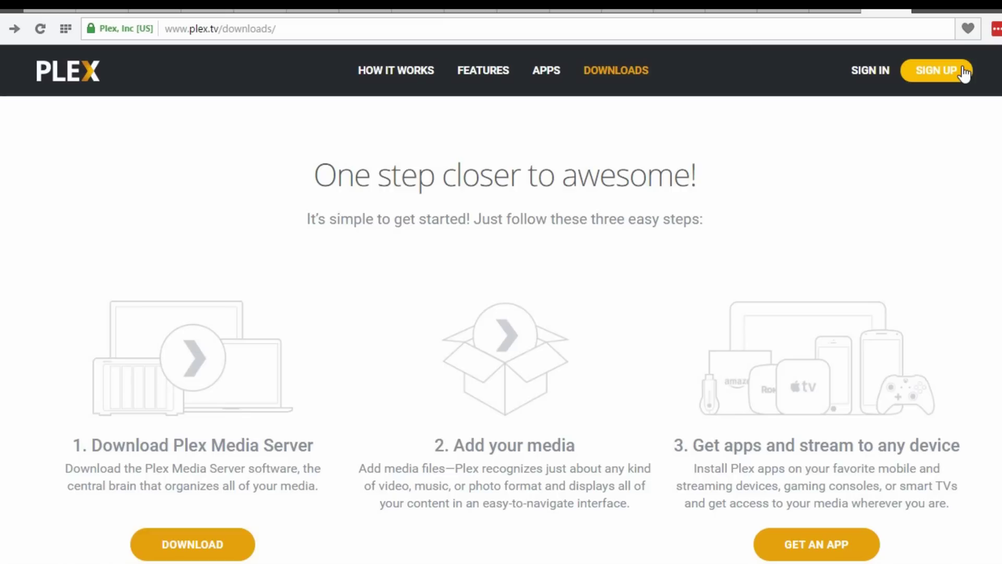
left_click(963, 71)
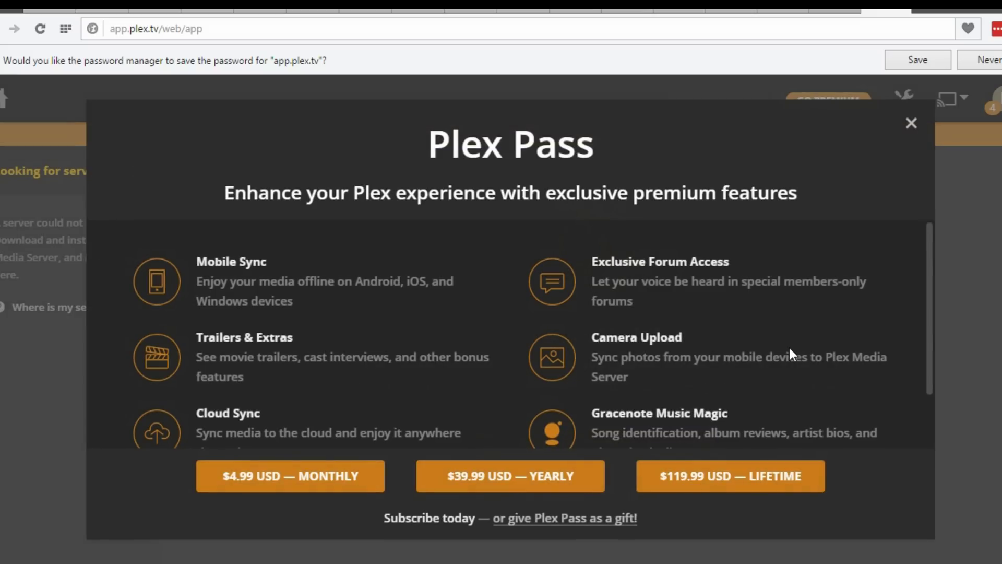
Step: Dismiss the Plex Pass offer, then run the downloaded installer and install Plex Media Server
left_click(913, 125)
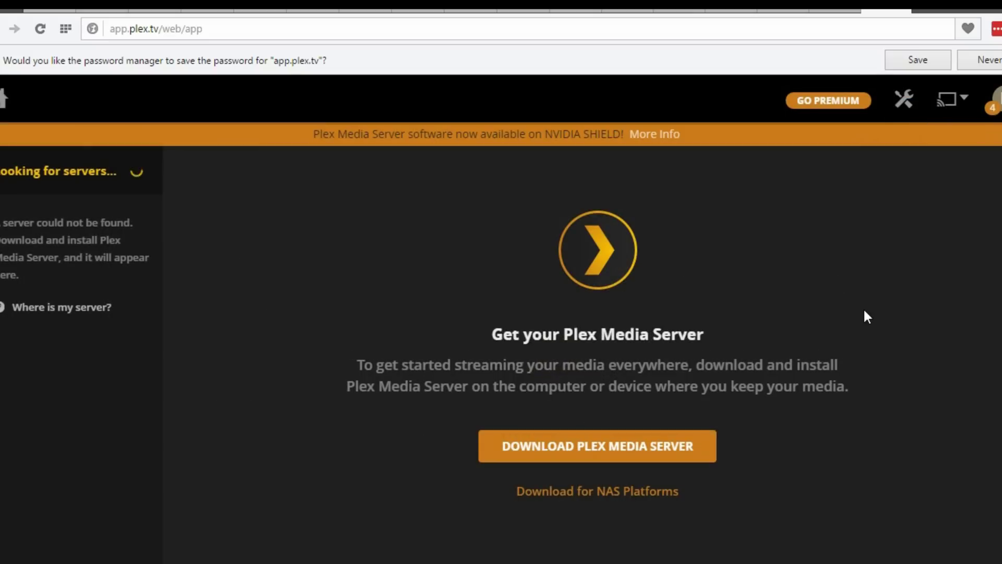
left_click(994, 96)
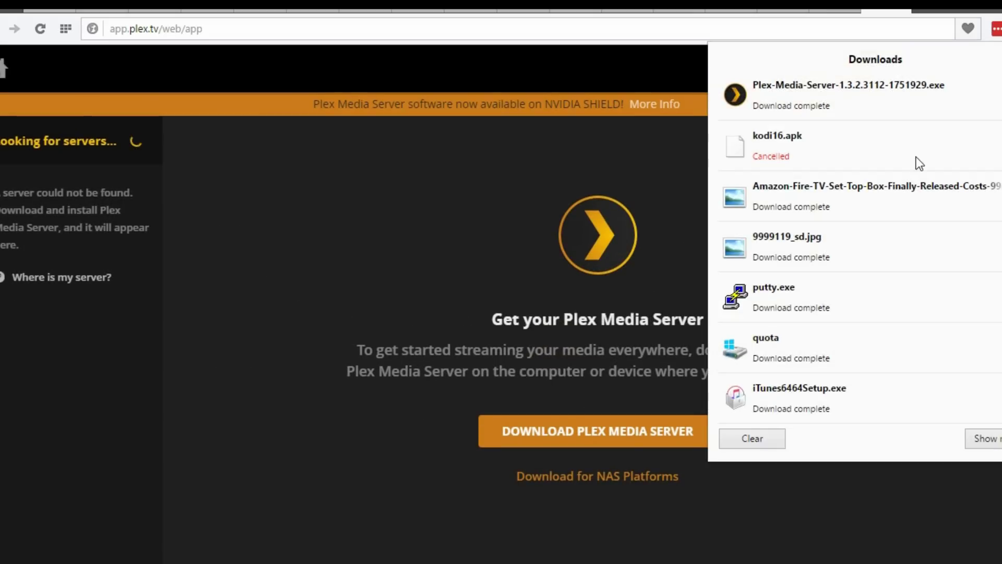
left_click(918, 96)
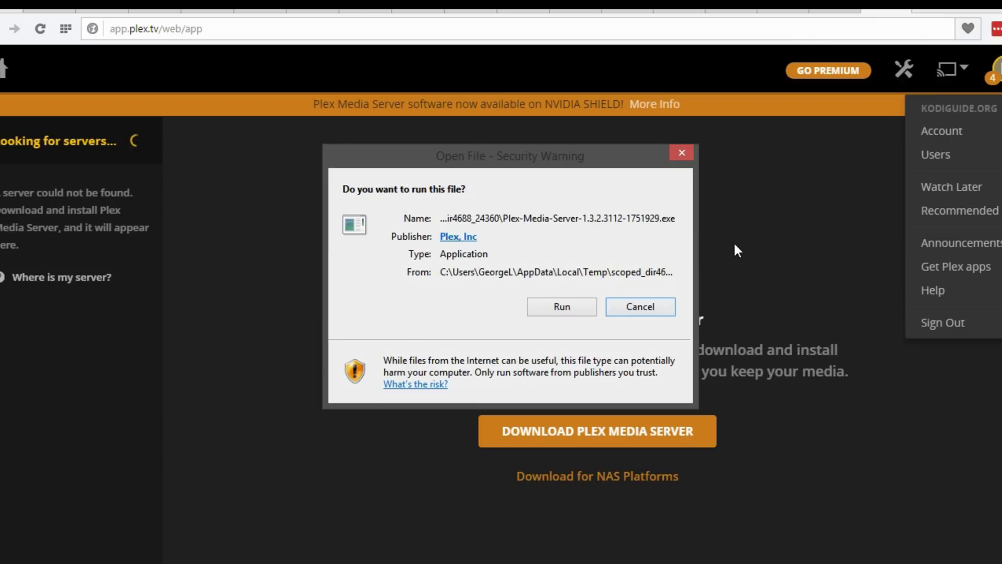
left_click(565, 307)
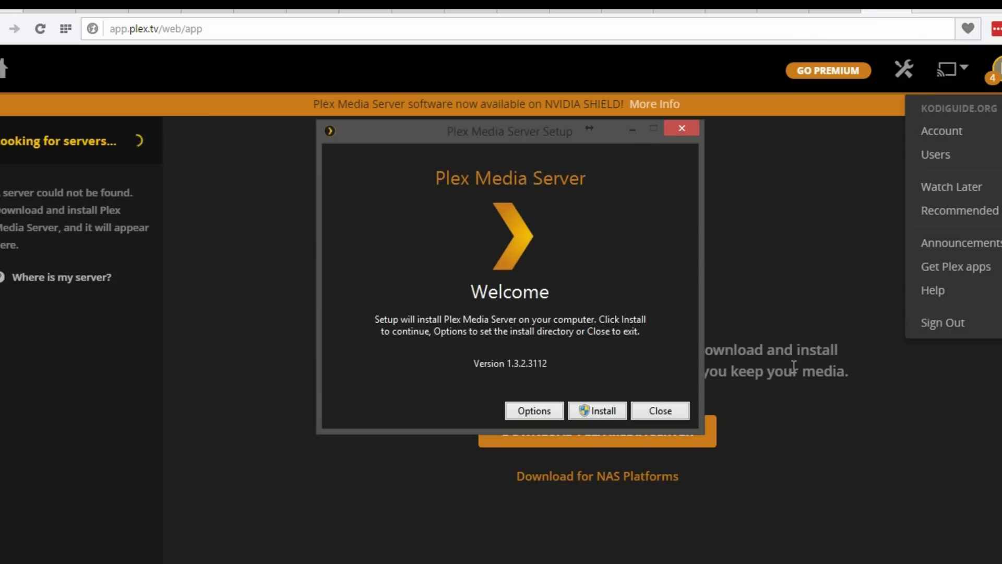
left_click(591, 415)
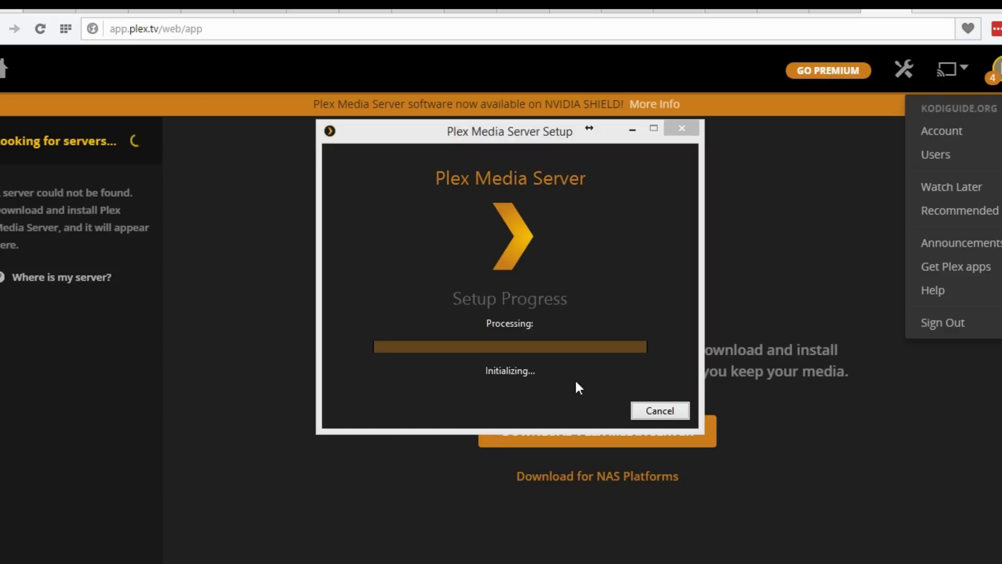
left_click(832, 305)
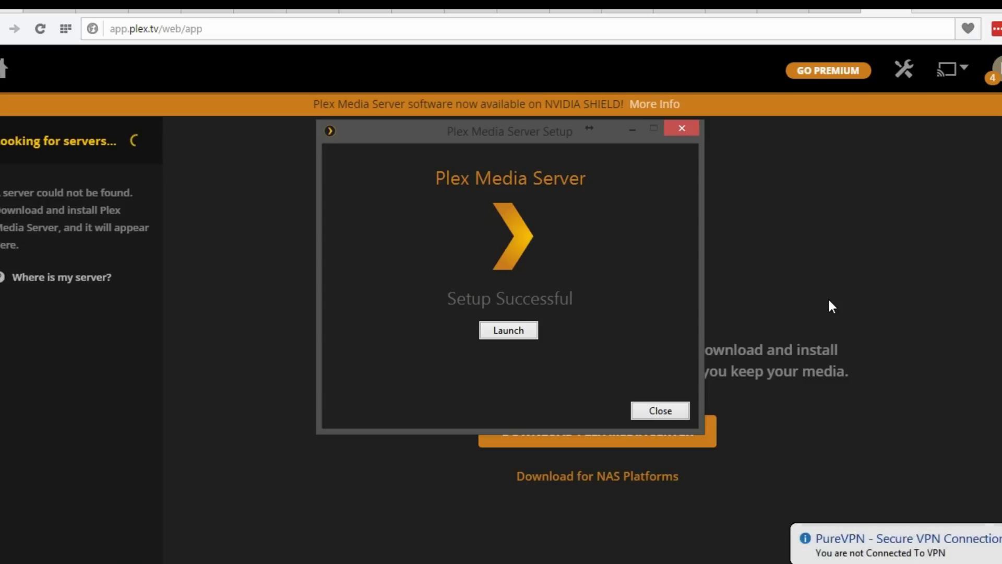
Step: Launch the new server, dismiss the How Plex Works overview, and keep the default server name
left_click(512, 335)
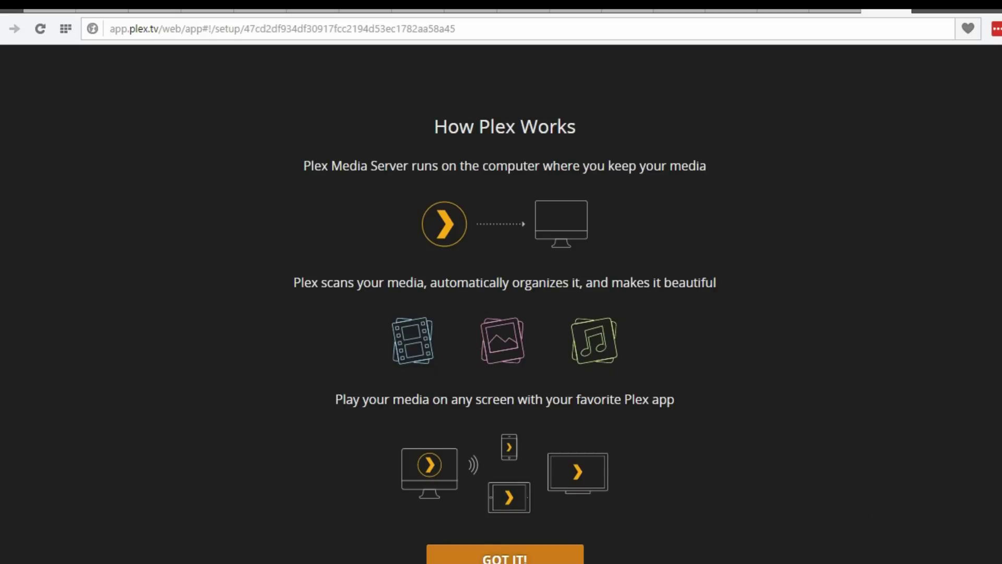
scroll(505, 313, "down", 2)
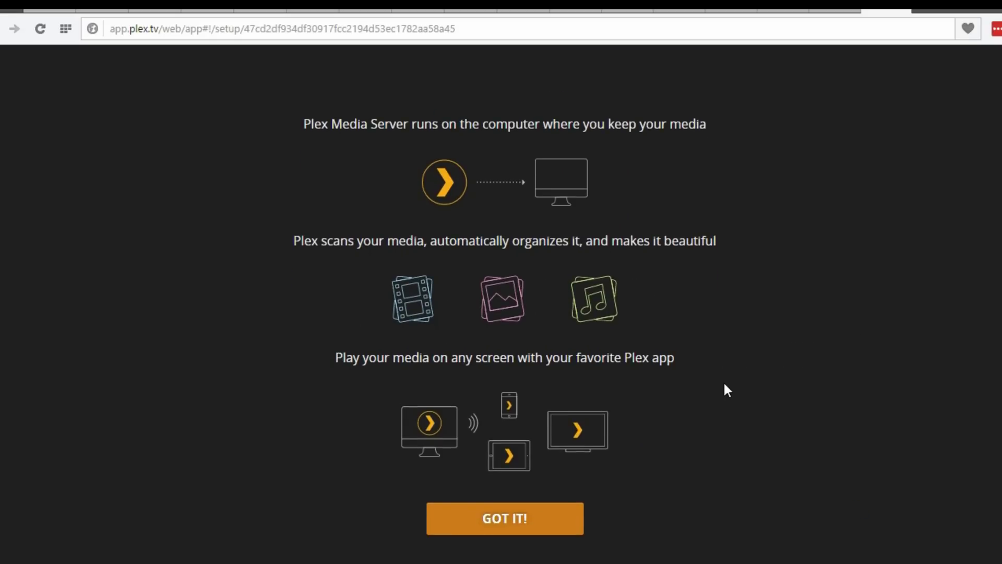
left_click(509, 517)
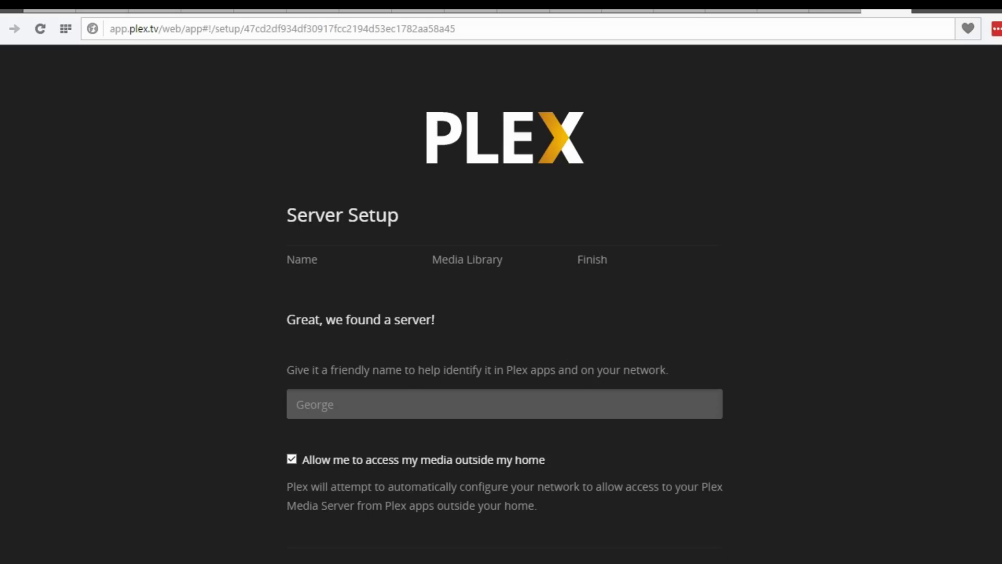
scroll(337, 442, "down", 1)
left_click(694, 543)
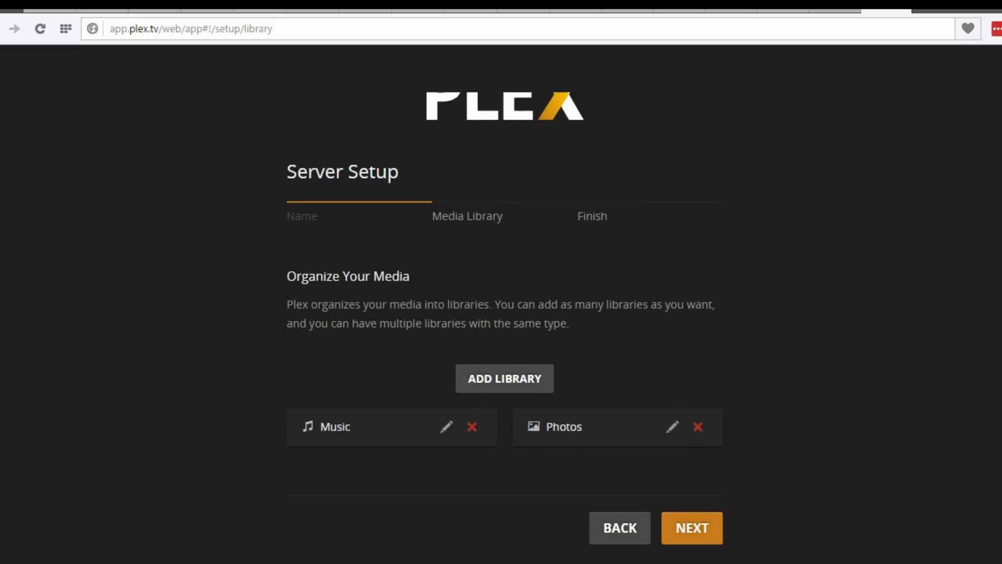
Step: Create a Movies library with the D:\ drive as its media folder
left_click(507, 384)
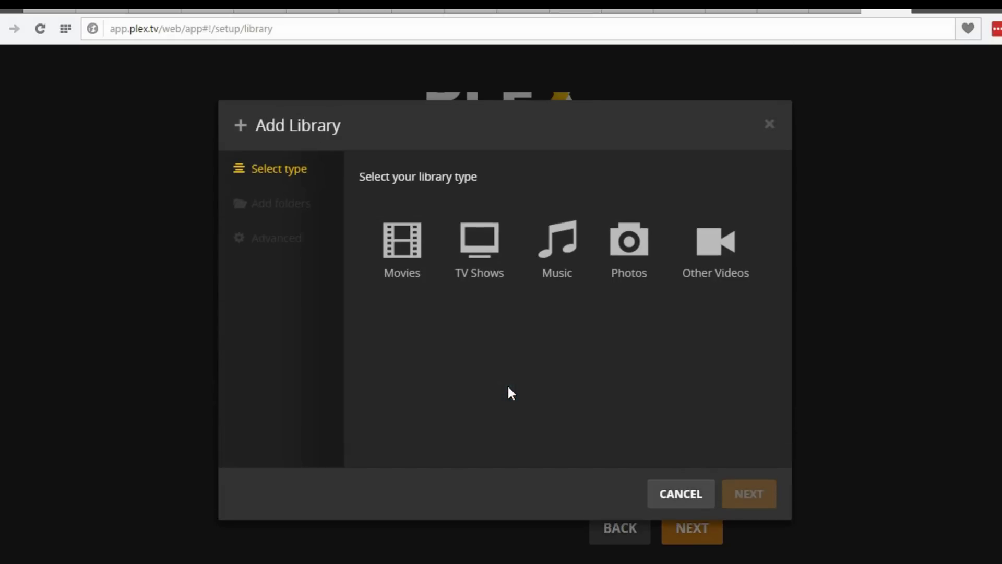
left_click(408, 256)
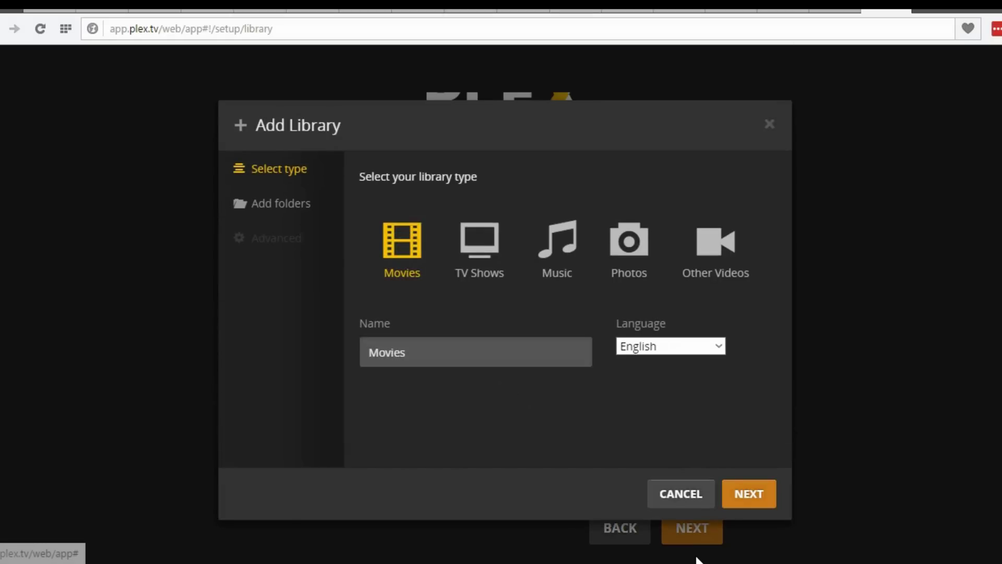
left_click(754, 494)
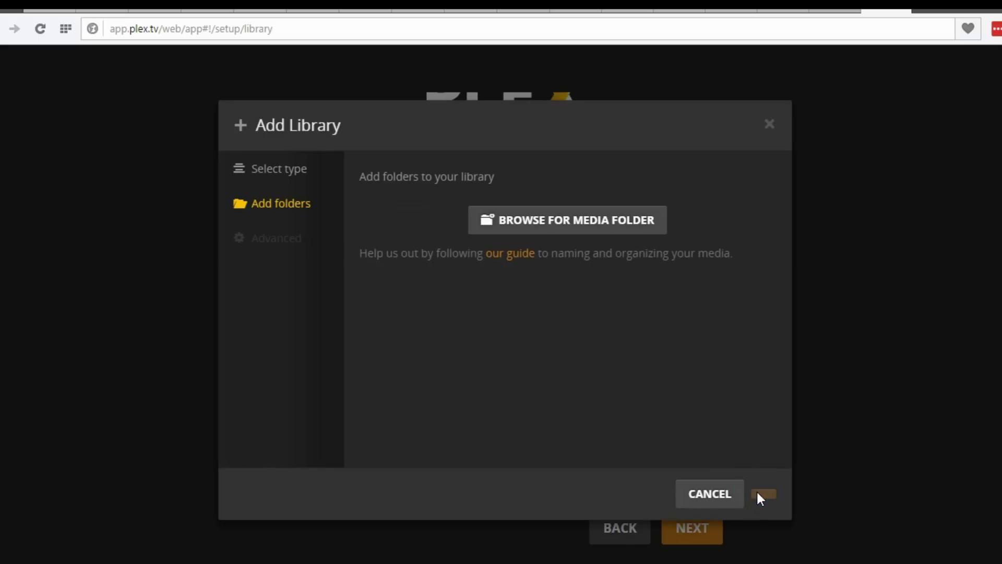
left_click(613, 237)
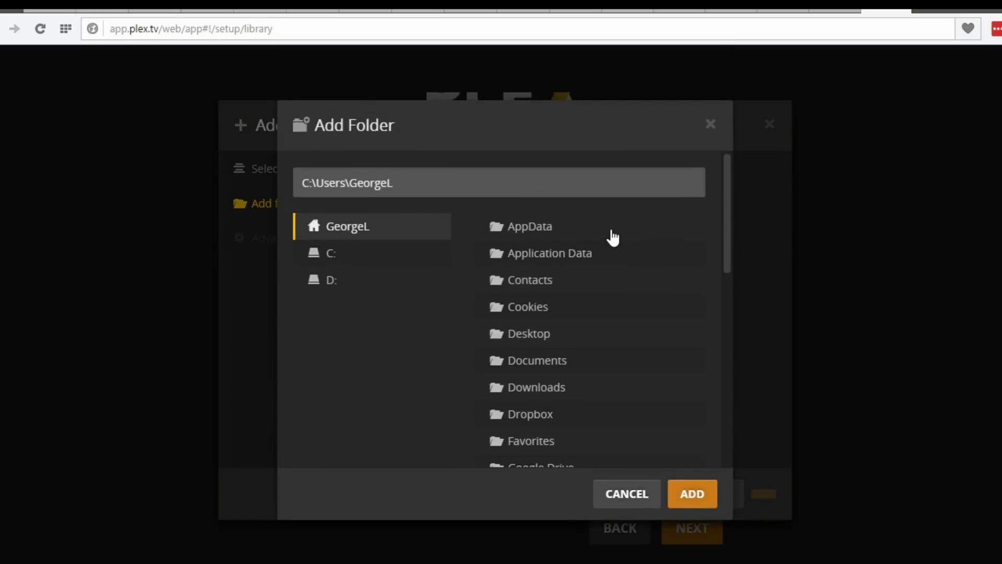
left_click_drag(728, 265, 731, 318)
left_click(387, 157)
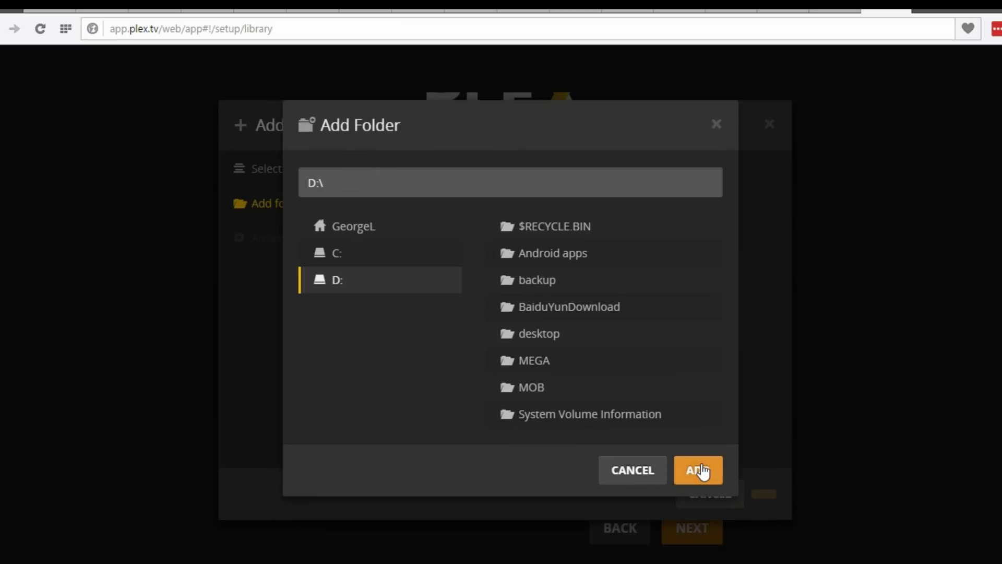
left_click(700, 471)
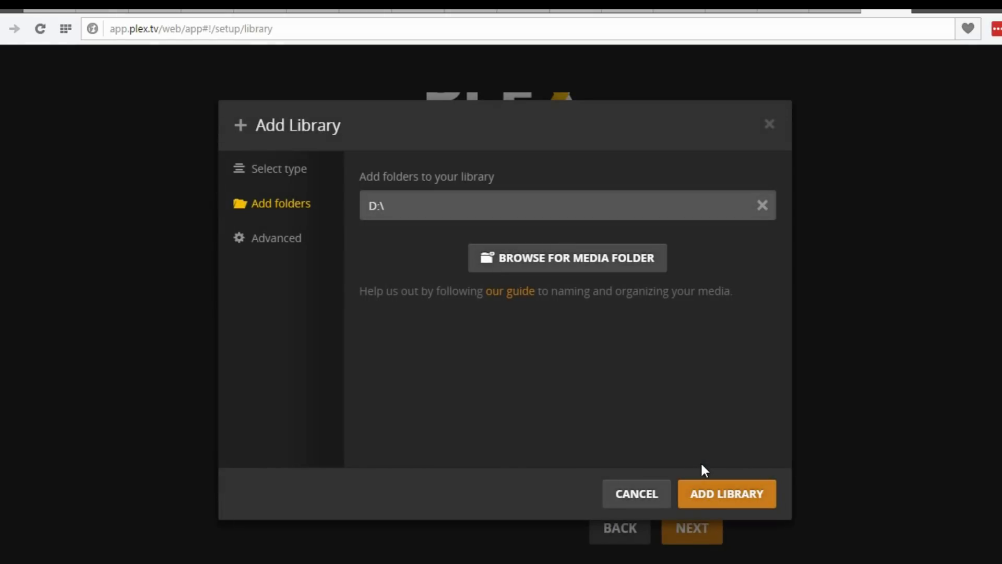
left_click(730, 493)
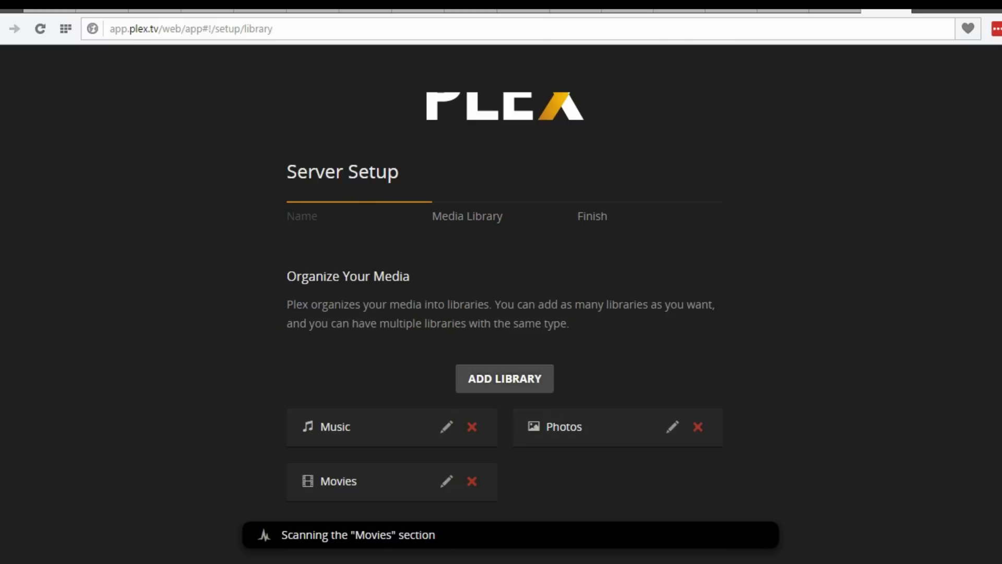
scroll(505, 327, "down", 1)
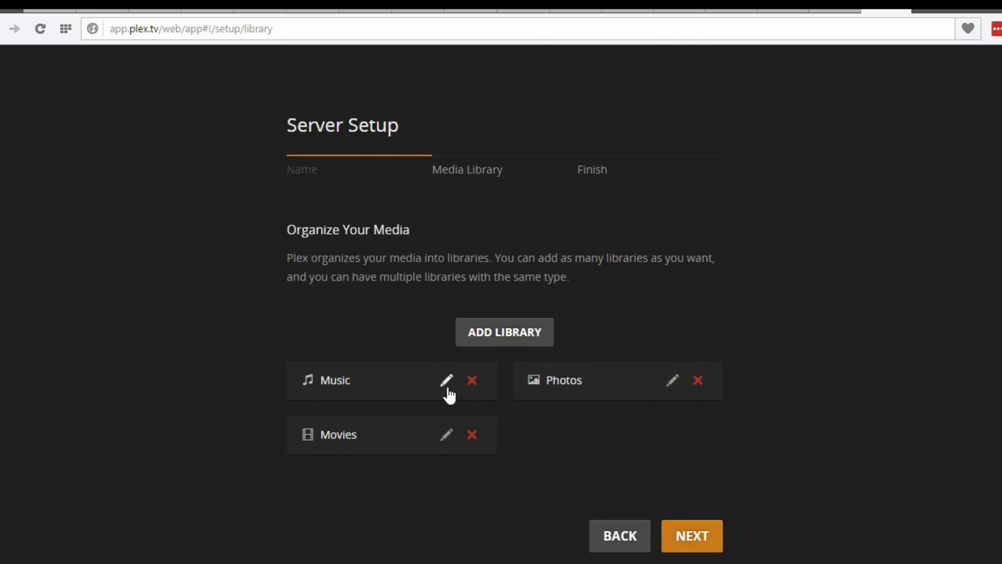
Step: Go to the final setup step, turn off anonymous usage data, and finish server setup
left_click(694, 535)
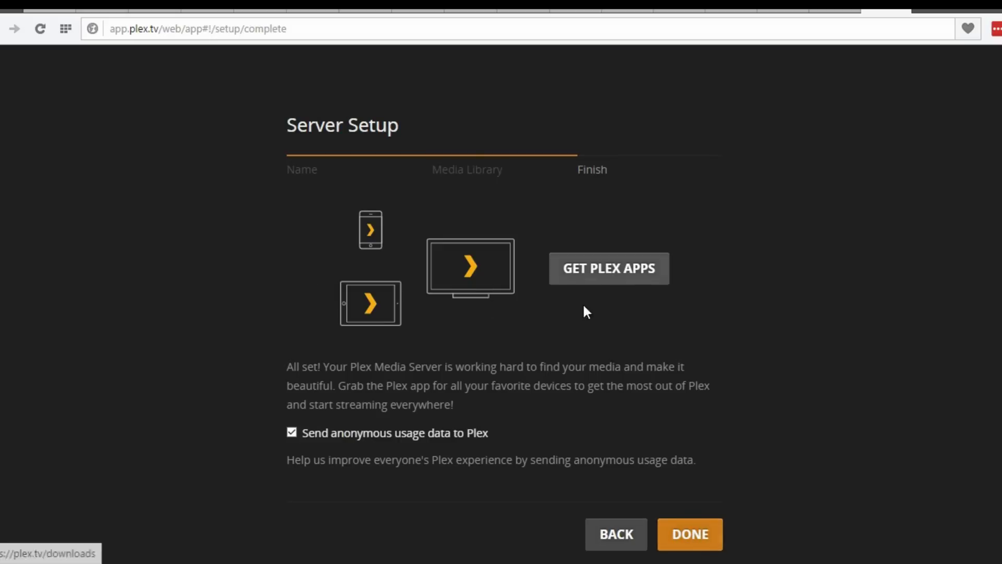
left_click(293, 437)
left_click(699, 540)
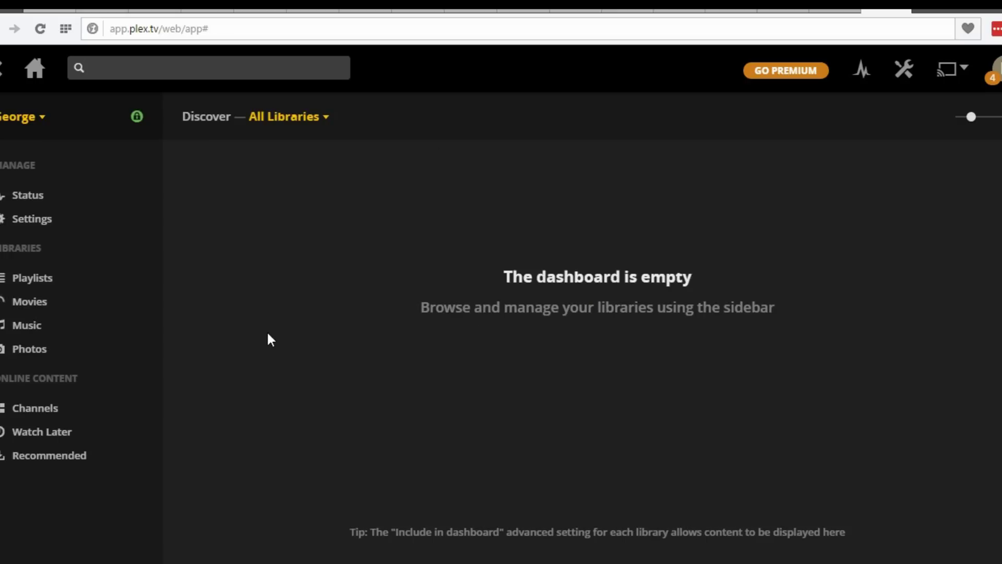
Step: Open the Movies library in Plex Web, then install Plex add-on 0.0.95 from Kodi's video add-ons
left_click(40, 303)
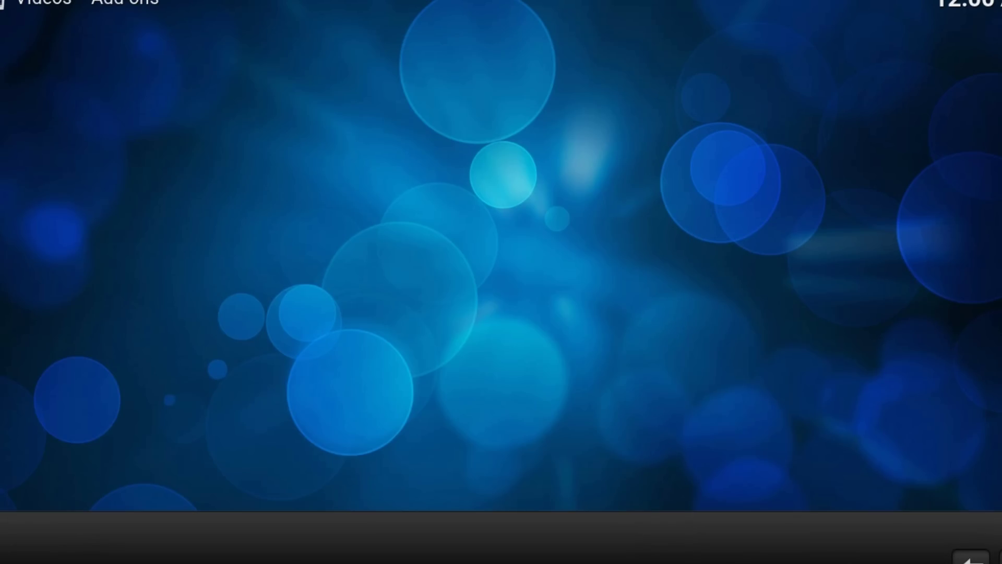
key("Down")
key("Down")
key("Down")
key("Down")
key("Down")
key("Down")
key("Down")
key("Down")
key("Down")
key("Down")
key("Down")
key("Down")
key("Down")
key("Down")
key("Down")
key("Down")
key("Down")
key("Down")
key("Down")
key("Down")
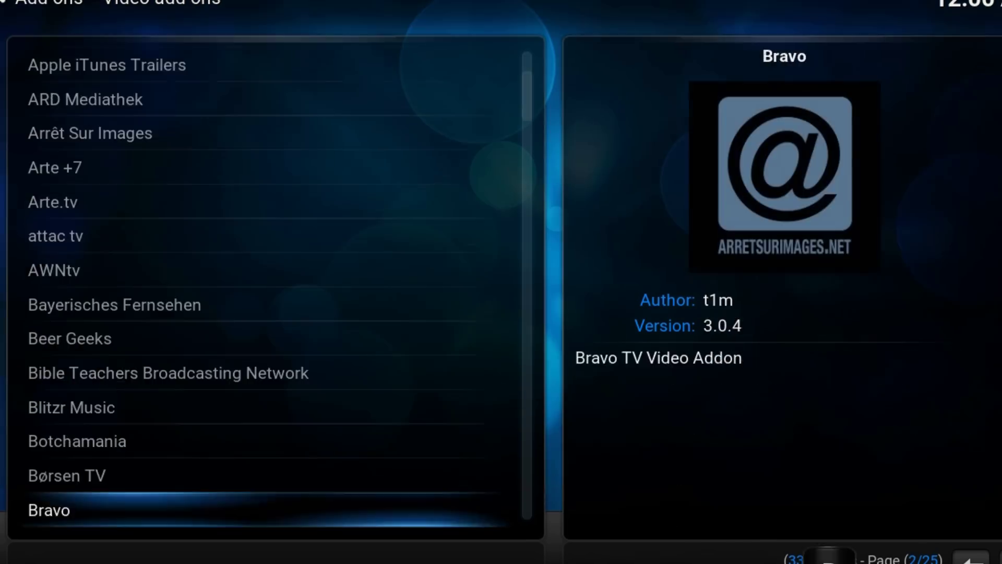
key("Down")
key("Down")
key("Down")
key("Down")
key("Down")
key("Down")
key("Down")
key("Down")
key("Down")
key("Down")
key("Down")
key("Down")
key("Down")
key("Down")
key("Down")
key("Down")
key("Down")
key("Down")
key("Down")
key("Down")
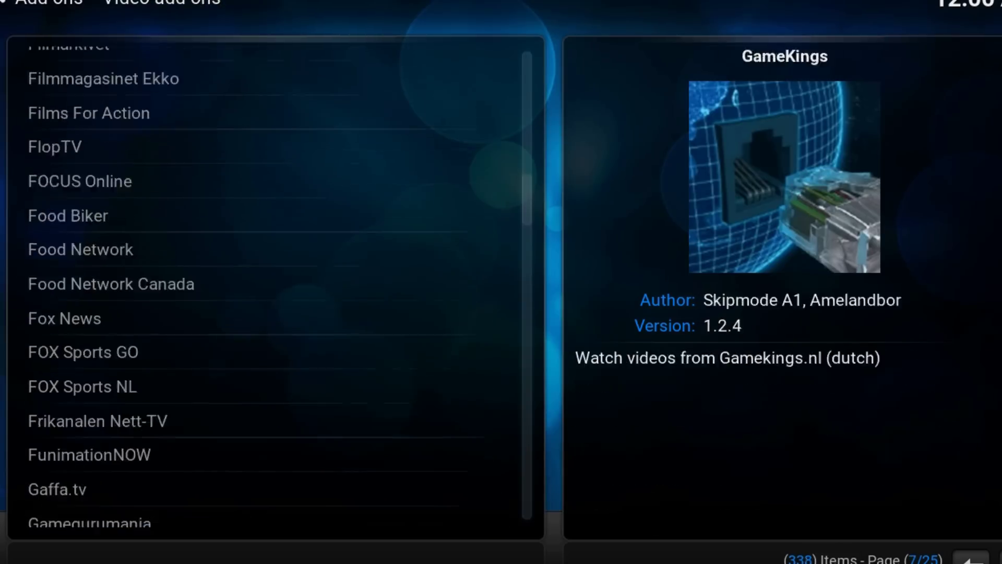
key("Down")
key("Down")
key("Down")
key("Down")
key("Down")
key("Down")
key("Down")
key("Down")
key("Down")
key("Down")
key("Down")
key("Down")
key("Down")
key("Down")
key("Down")
key("Down")
key("Down")
key("Down")
key("Down")
key("Down")
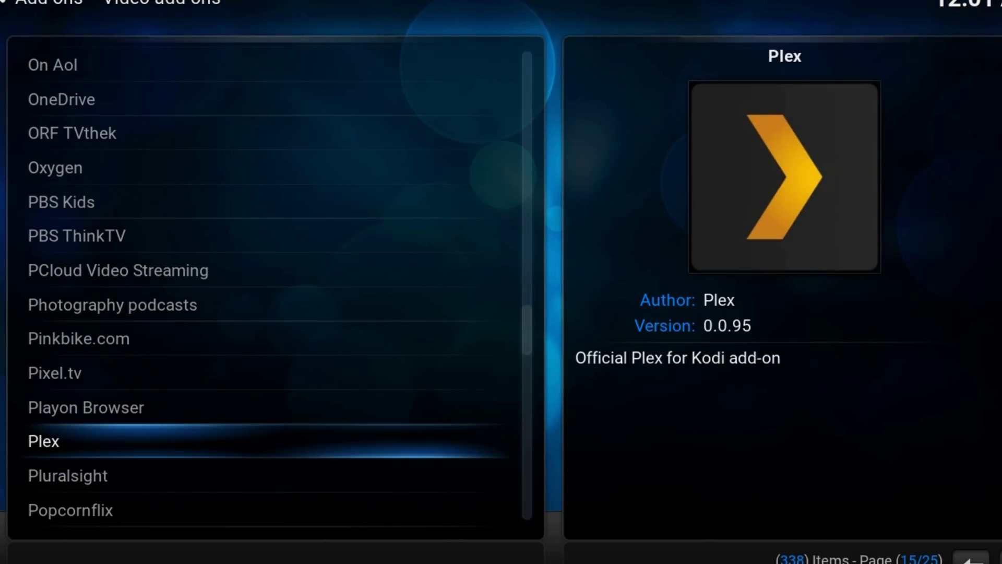
key("Return")
key("Return")
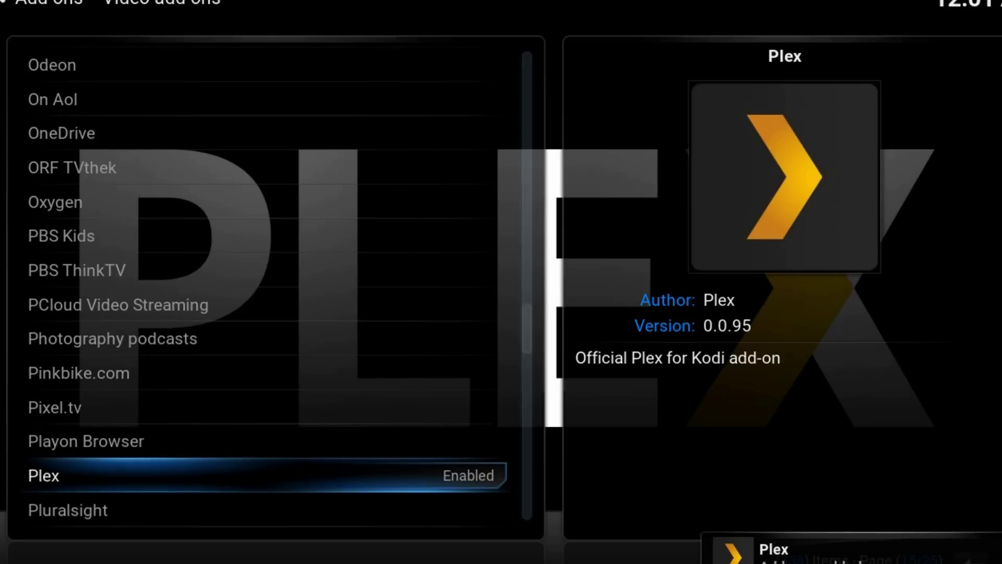
key("Up")
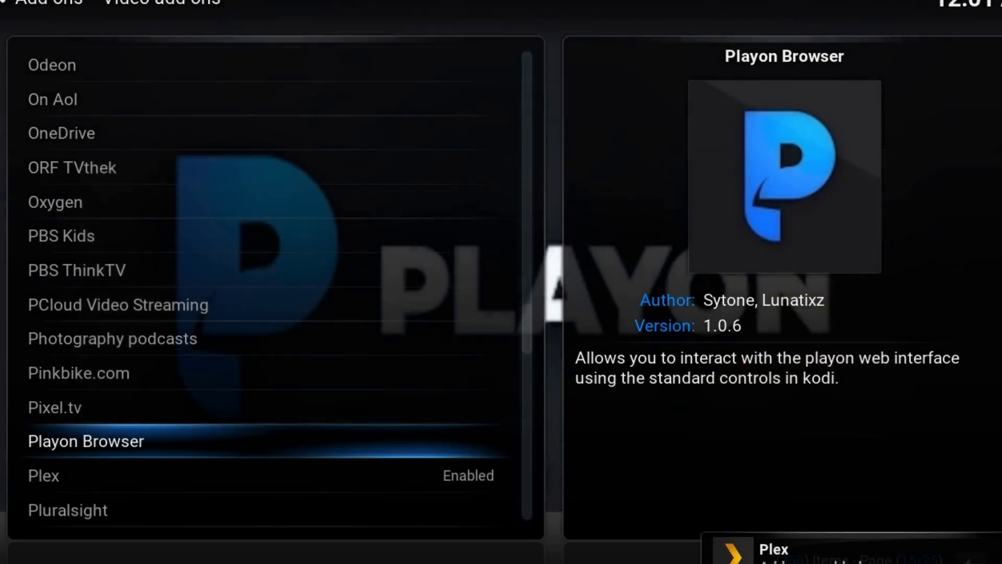
Step: Launch the installed Plex add-on from Kodi's video add-ons to get its plex.tv/link sign-in code
key("Down")
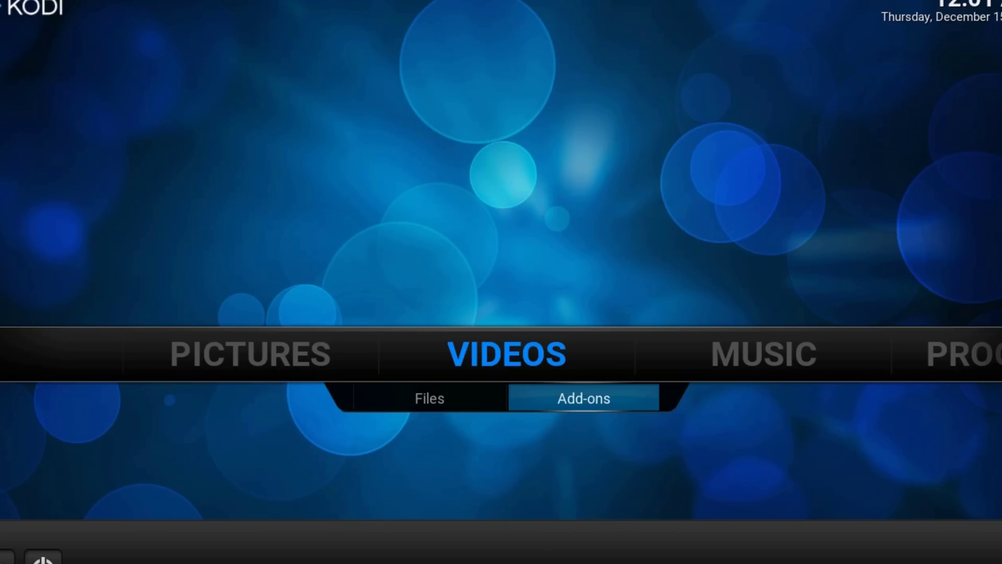
key("Return")
key("Down")
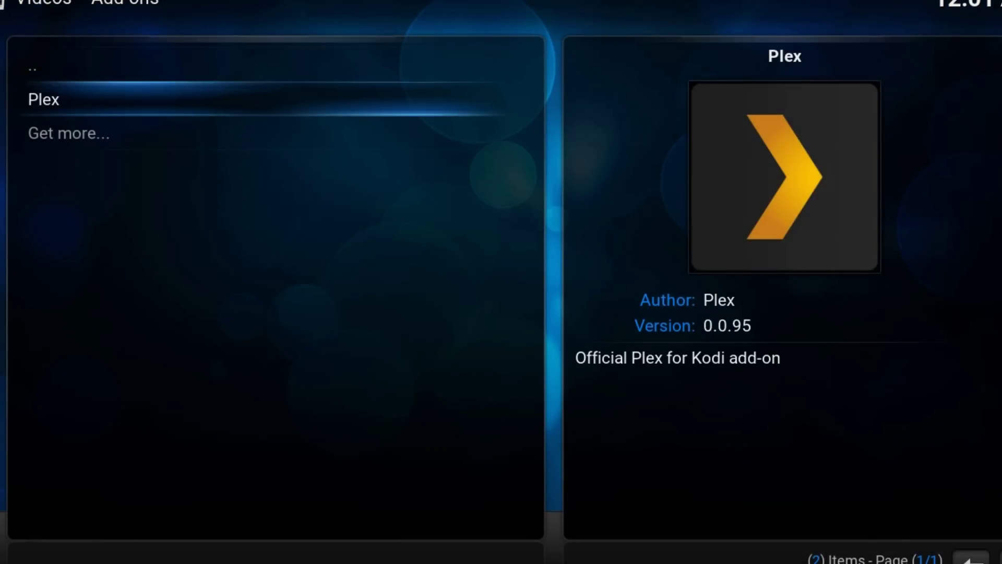
key("Return")
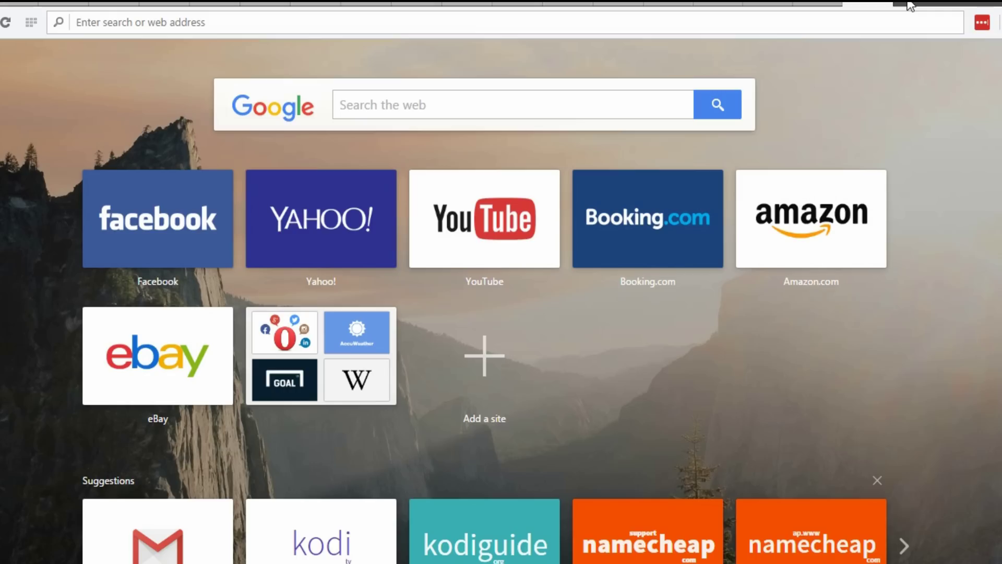
Step: Open plex.tv/link and submit the link code shown in Kodi to link the add-on
type("ple")
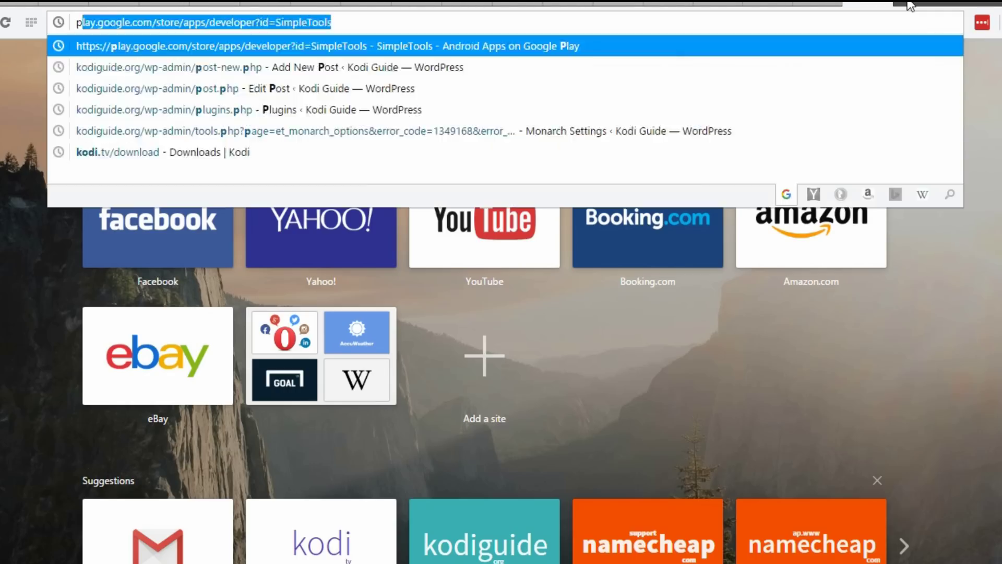
type("x.tv")
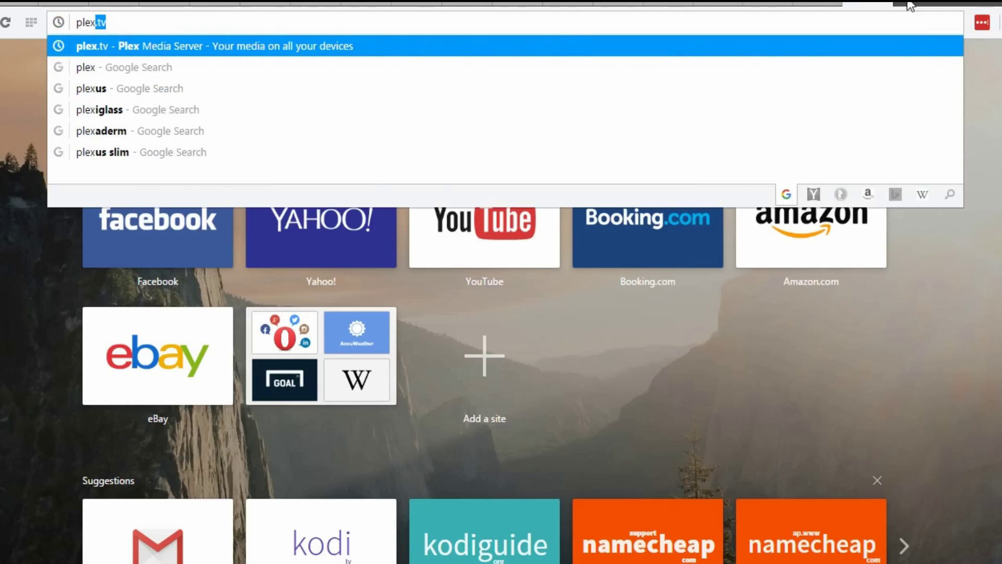
key("End")
type("/link")
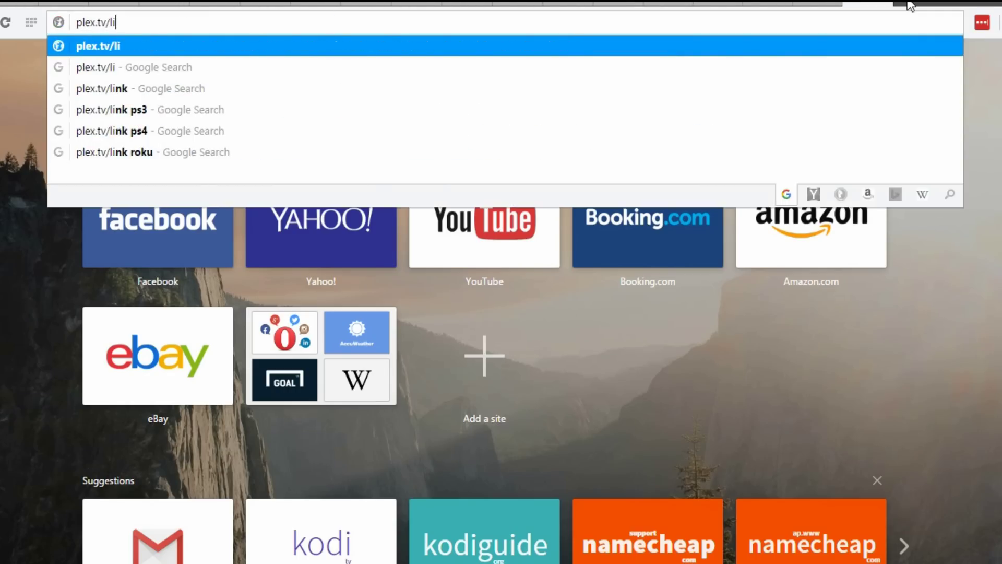
key("Return")
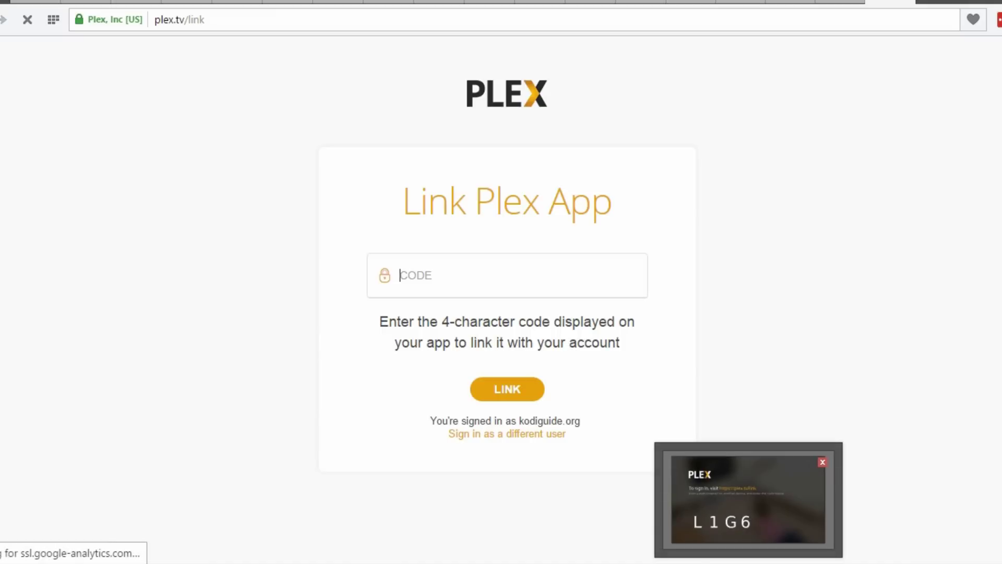
left_click(450, 271)
type("L1")
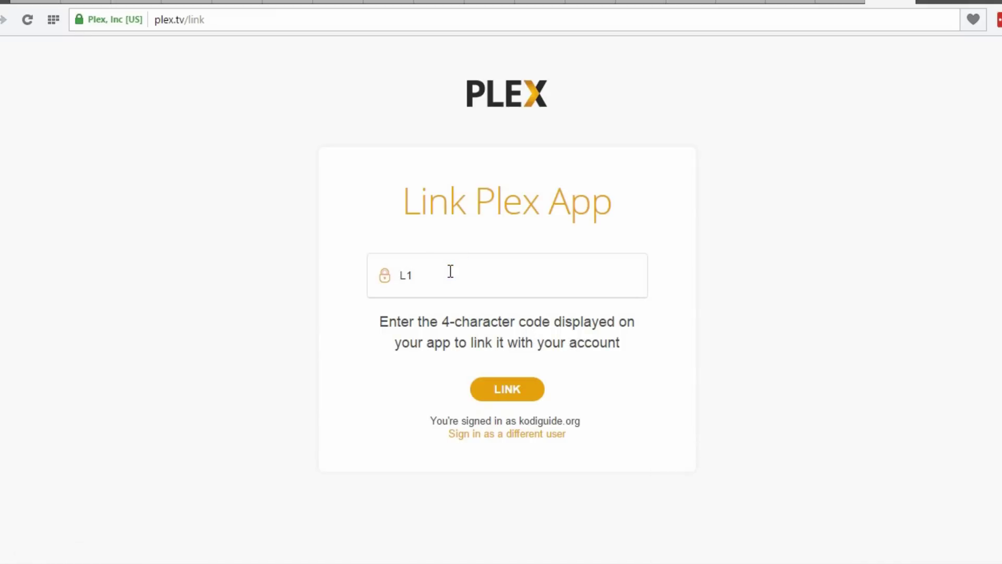
type("G6")
left_click(507, 391)
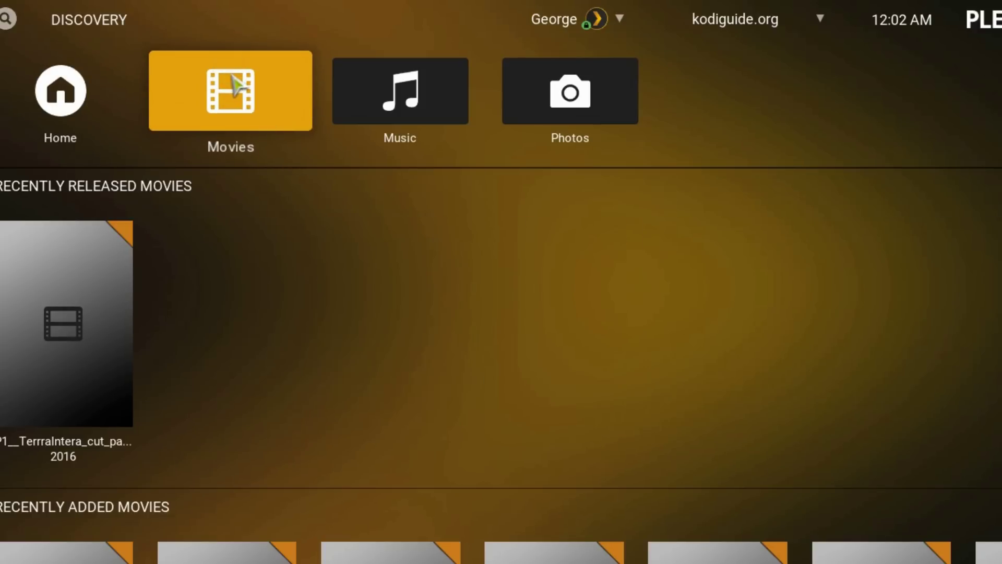
Step: Open the Movies library and bring up the Aaaaaaaah! details page (11 secs, 1080p)
left_click(236, 83)
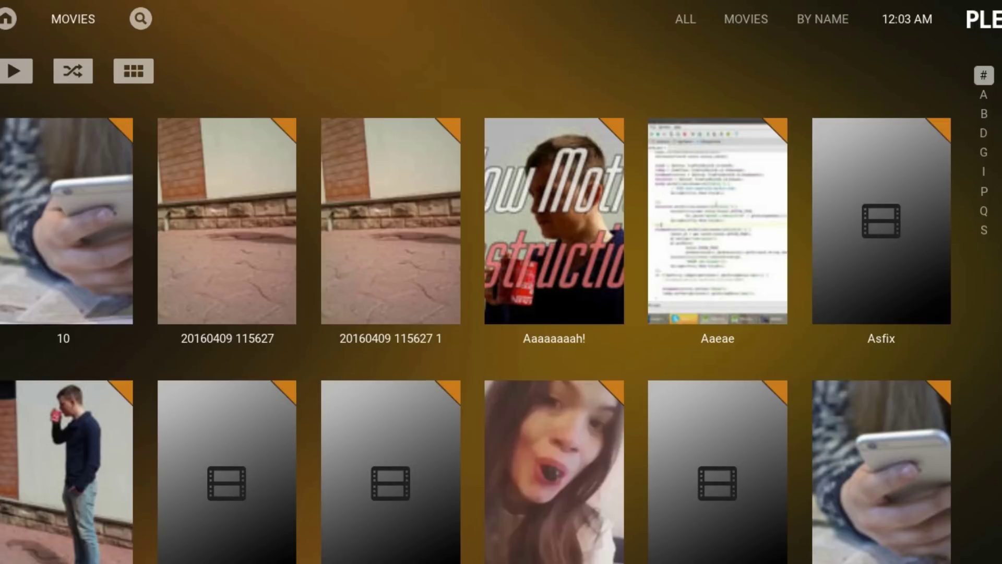
left_click(561, 224)
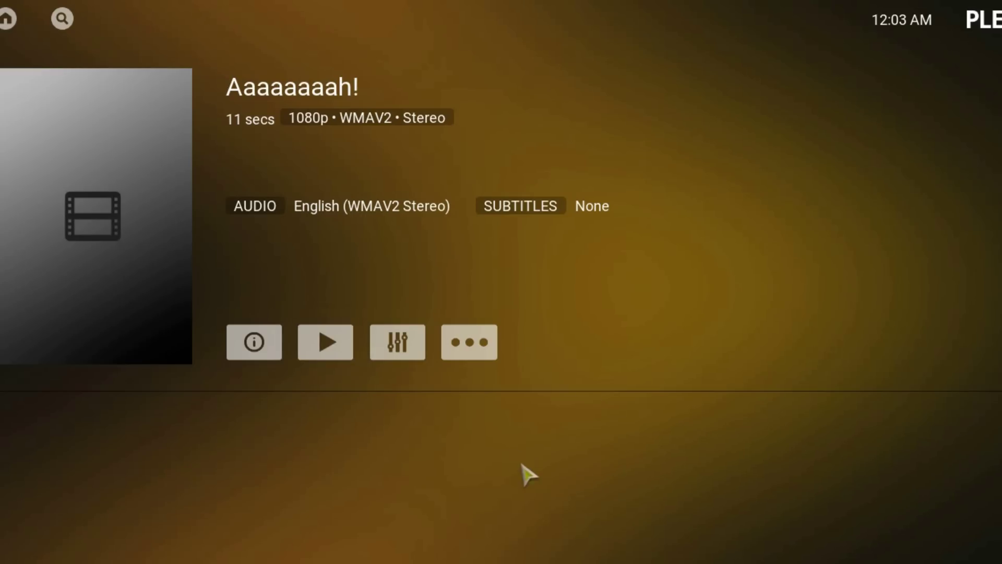
Step: Check Aaaaaaaah!'s Quality list, leave it on Original, and back out to the Movies grid
left_click(401, 344)
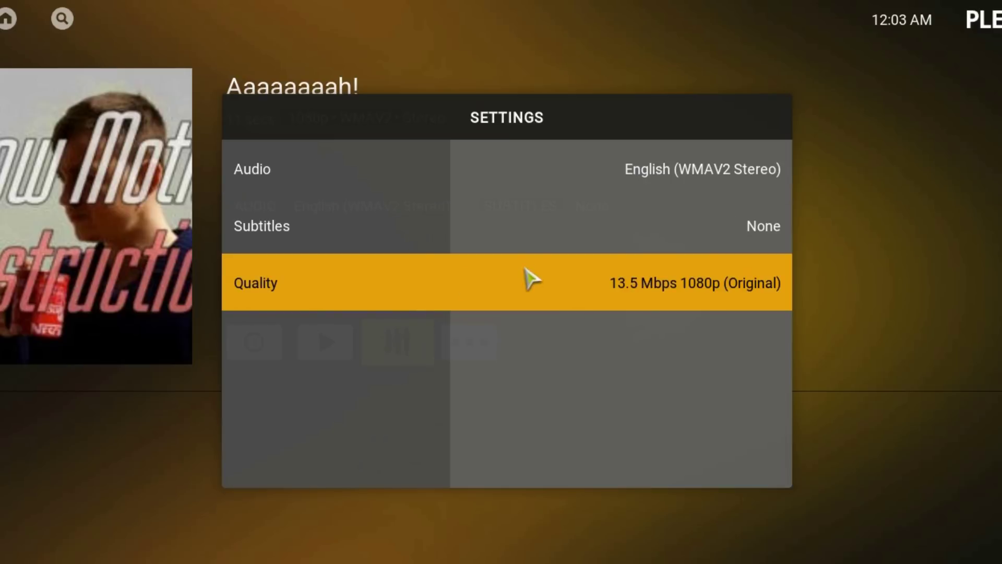
left_click(606, 294)
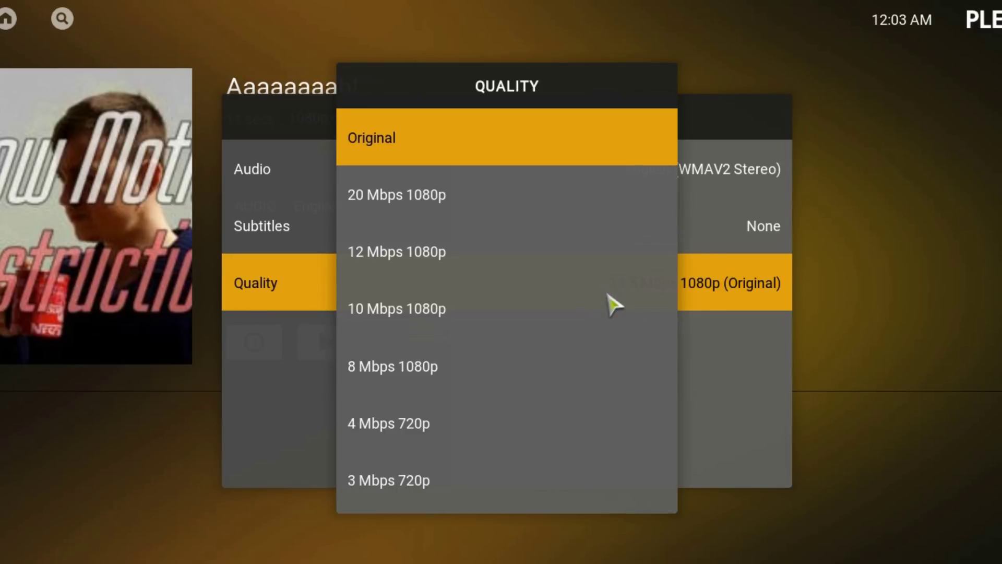
left_click(408, 60)
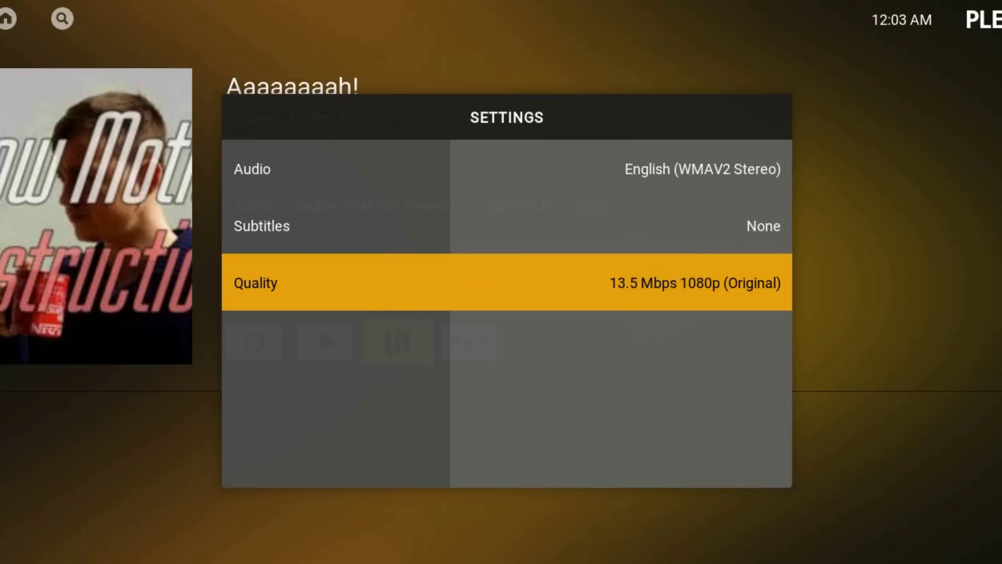
key("Escape")
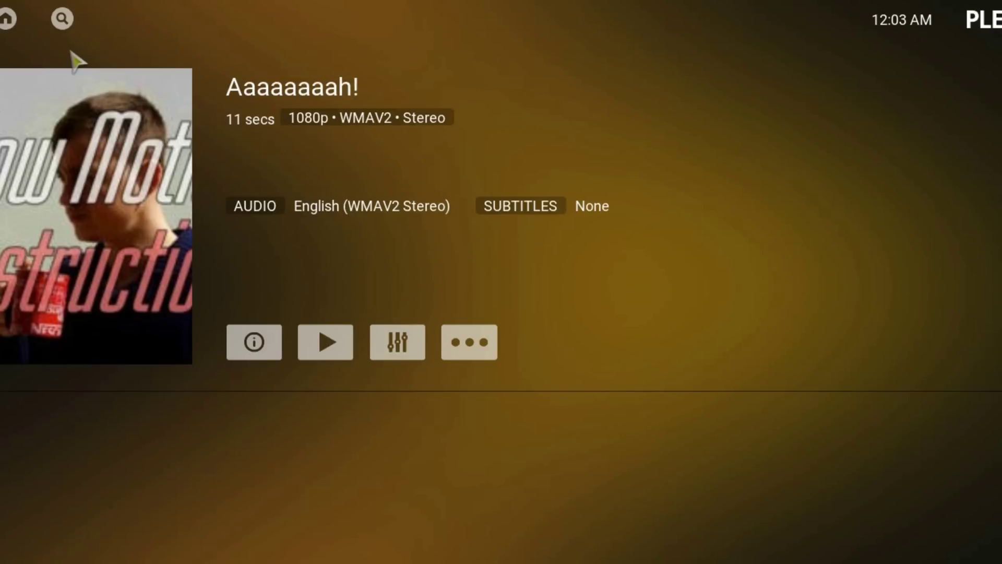
key("Escape")
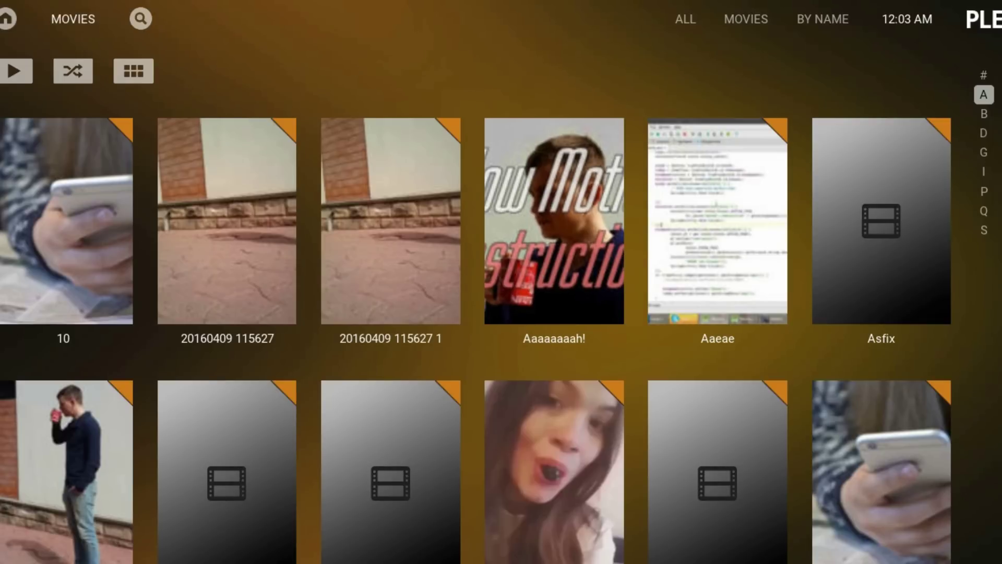
Step: Peek at the ALL filter, switch the library to list view and back to thumbnails, then return to Discovery
left_click(697, 22)
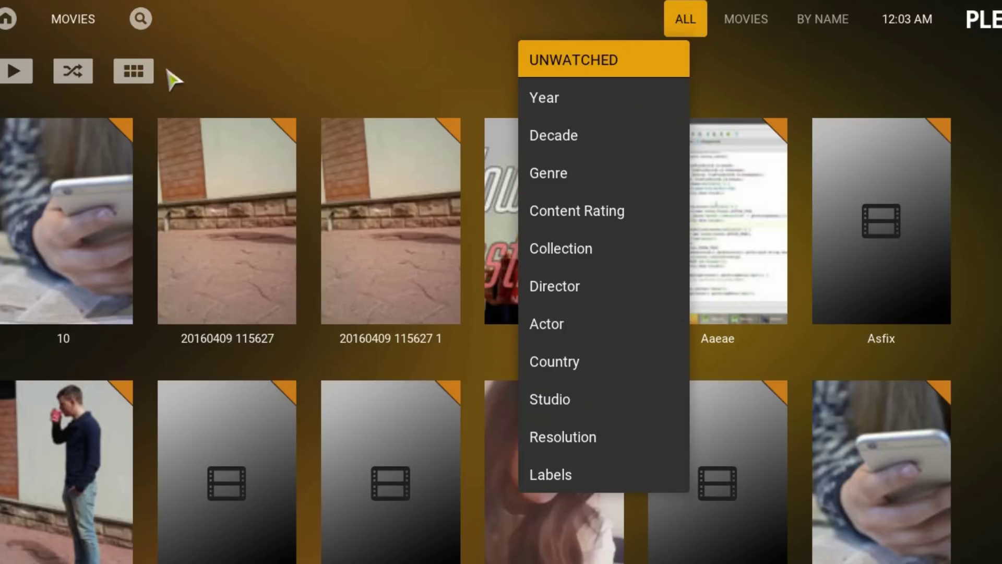
left_click(83, 73)
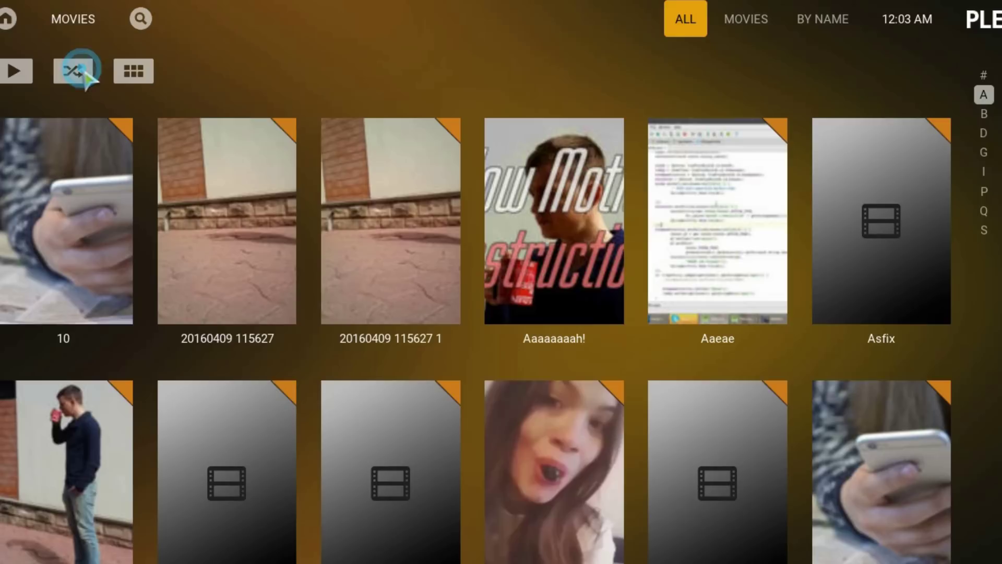
left_click(125, 76)
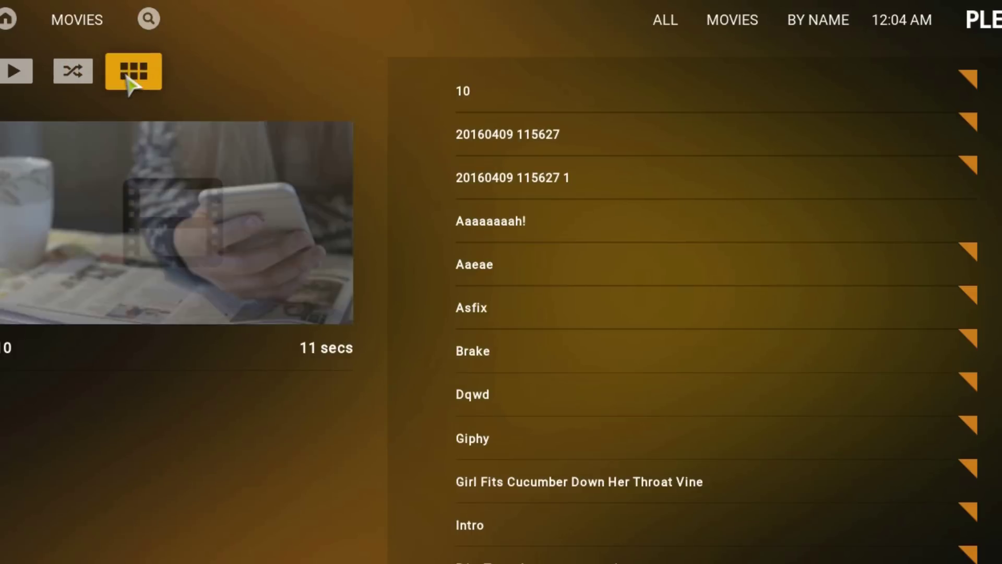
left_click(128, 80)
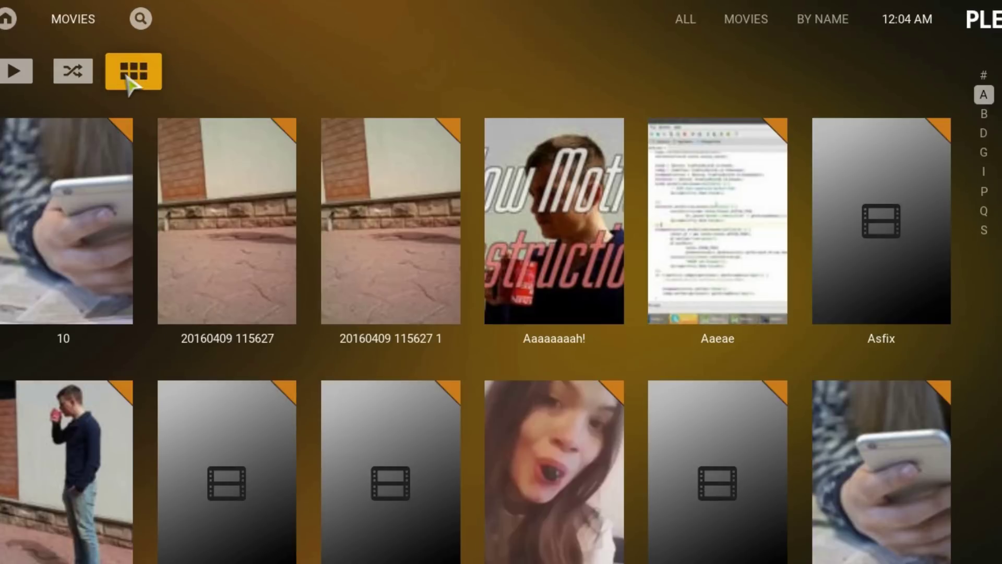
left_click(12, 22)
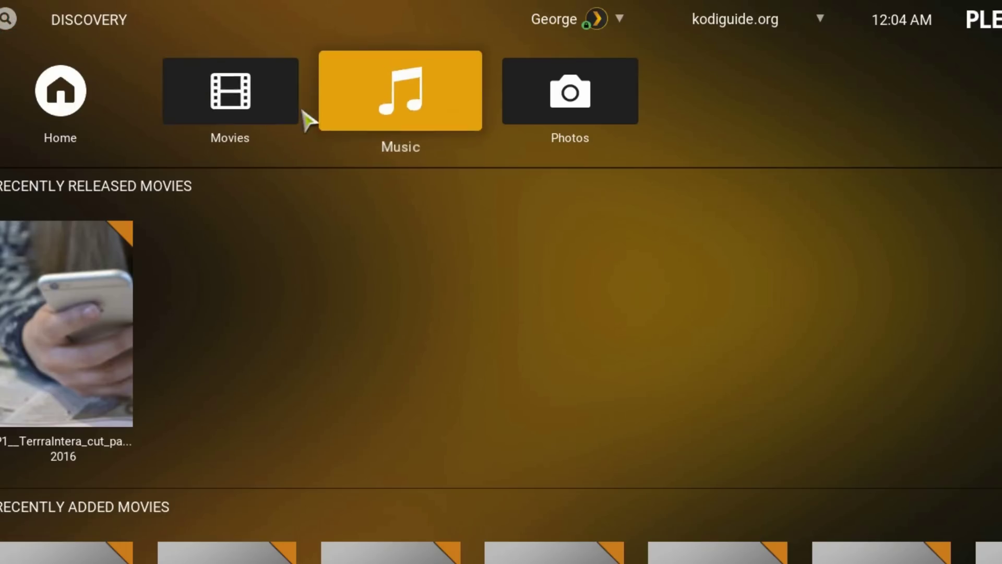